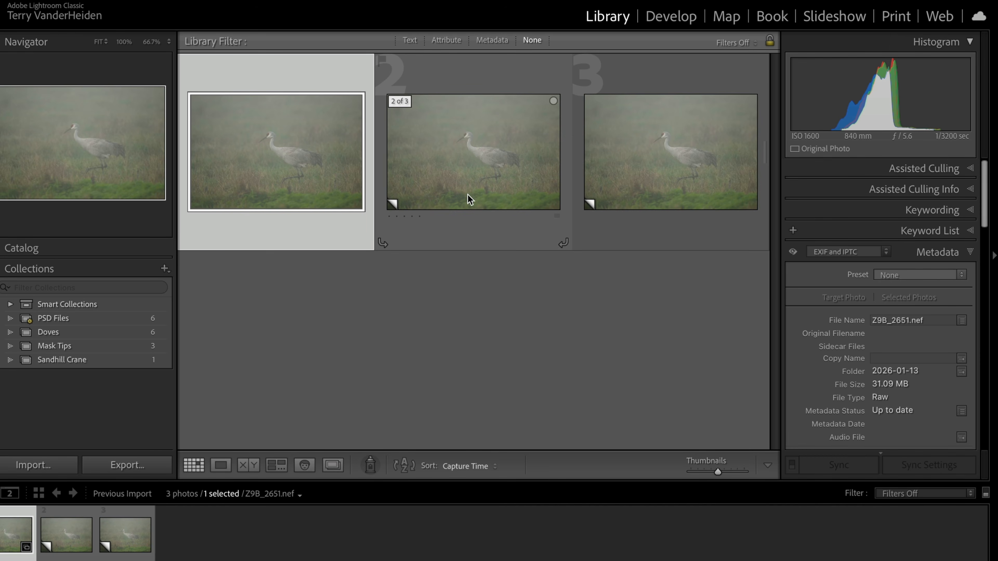
Open the second crane photo, virtual Copy 1, in the Develop module
click(474, 174)
double_click(473, 174)
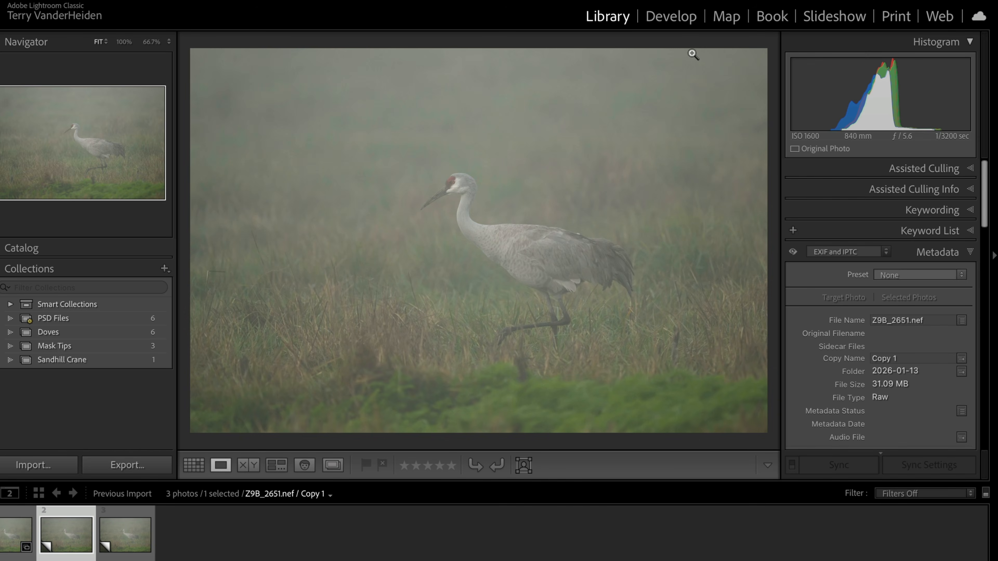
click(667, 17)
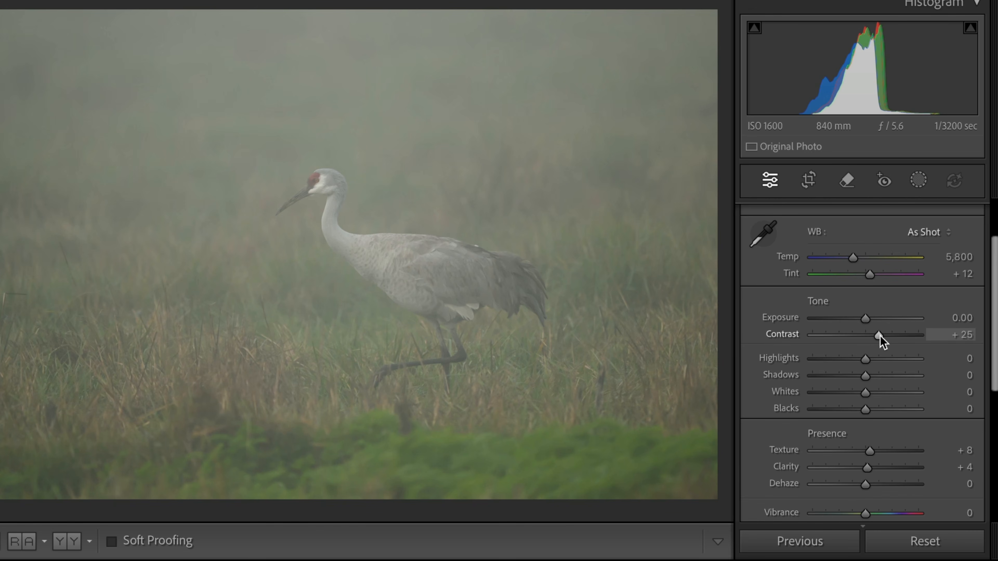
Set Contrast to +100, Exposure to −0.60, Highlights to +49, Shadows to −9, Whites to +6 and Blacks to −9
drag(880, 335, 937, 345)
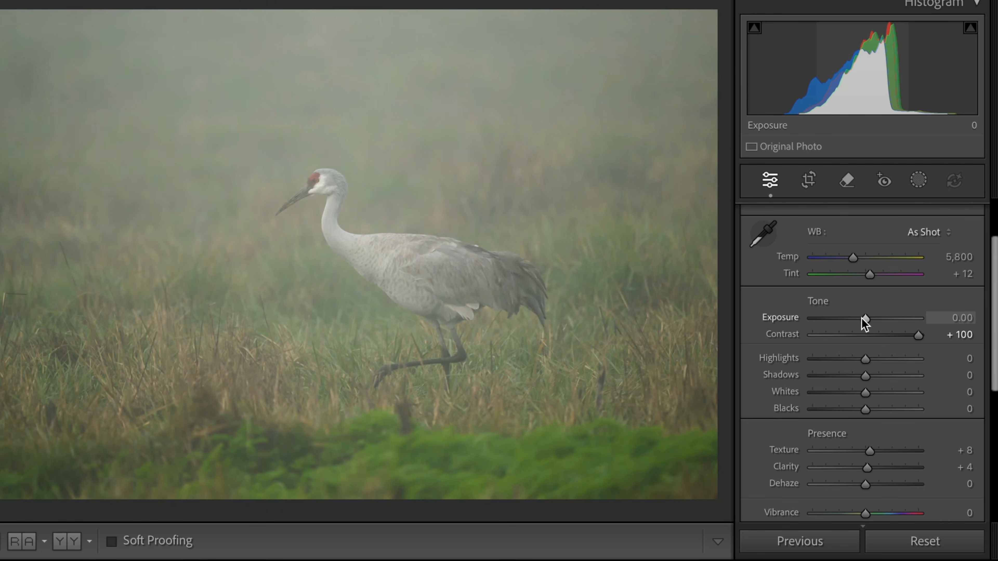
drag(863, 320, 856, 319)
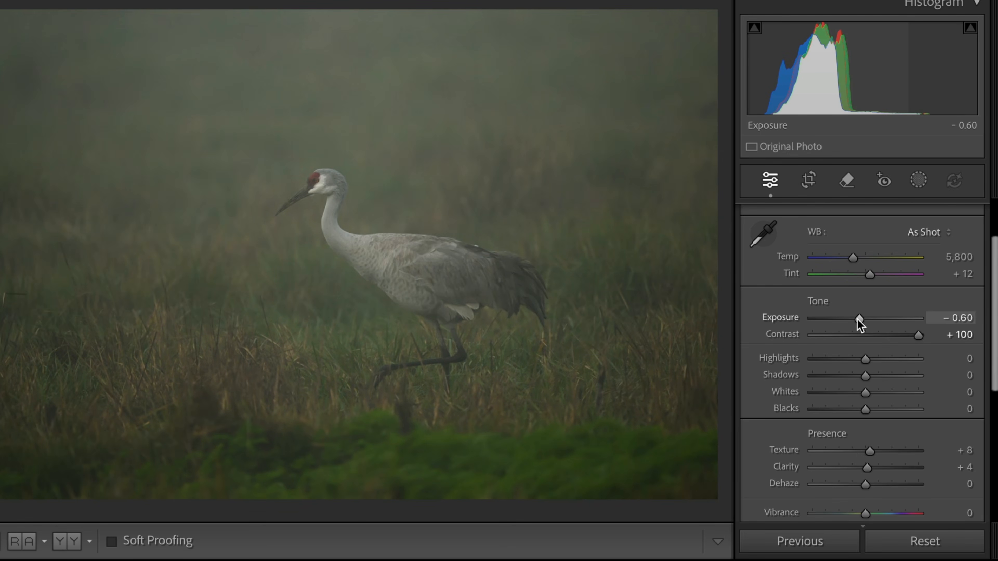
drag(867, 363, 868, 393)
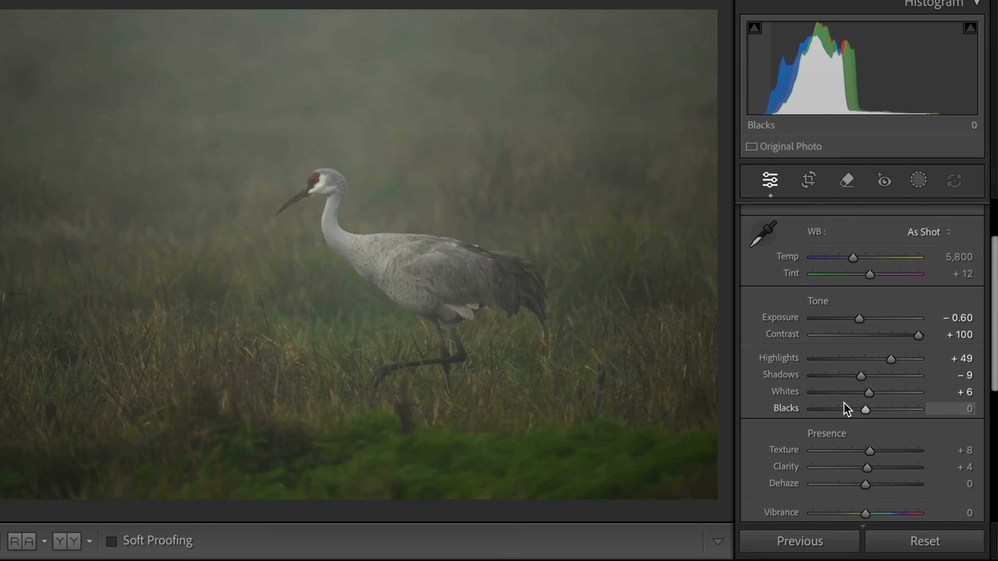
mouse_move(865, 411)
mouse_down()
mouse_move(830, 410)
mouse_move(861, 407)
mouse_up()
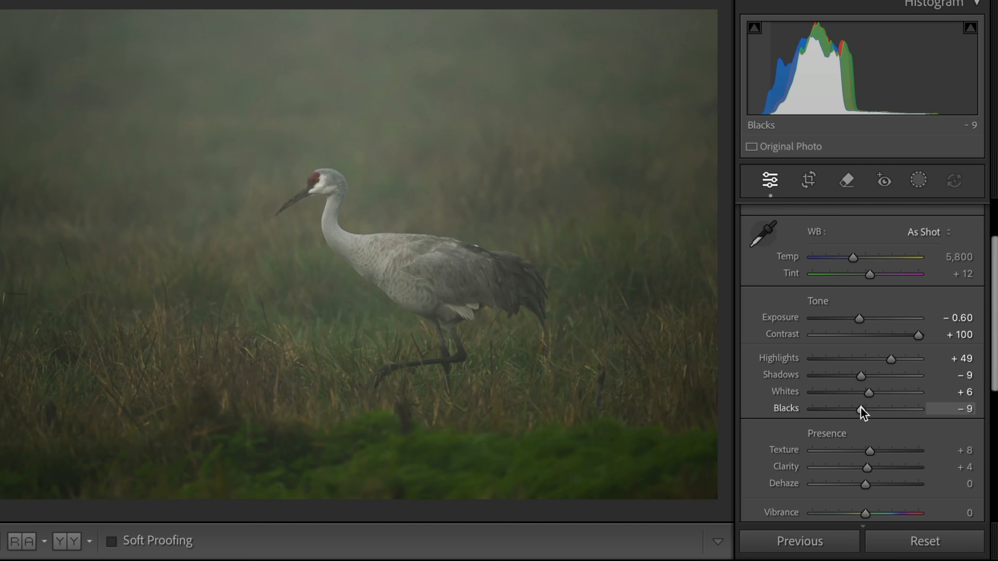
Raise Dehaze to +100 and brighten the darkened photo with Exposure at +0.20
scroll(844, 380, down, 3)
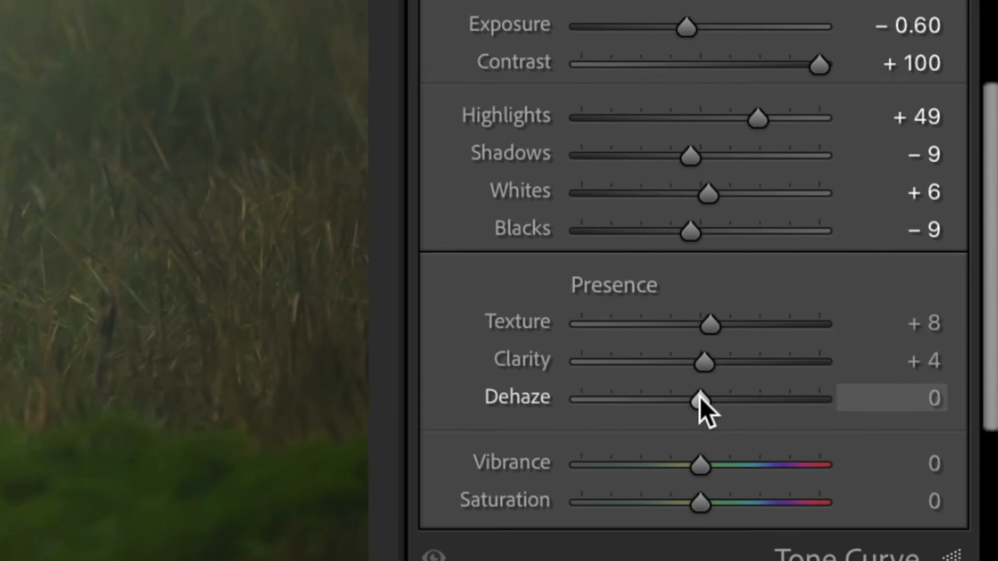
drag(624, 387, 729, 395)
drag(904, 409, 918, 407)
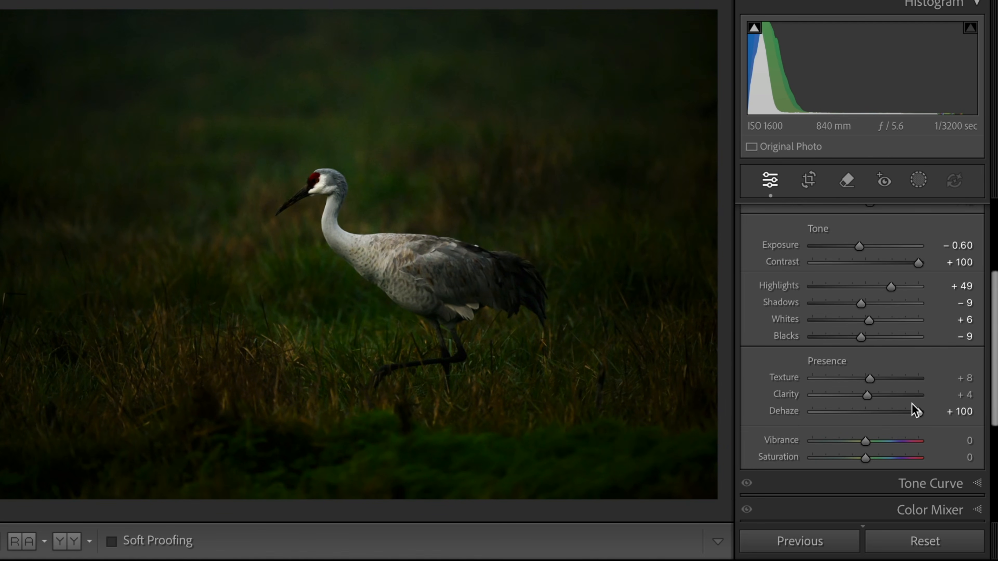
drag(861, 243, 869, 243)
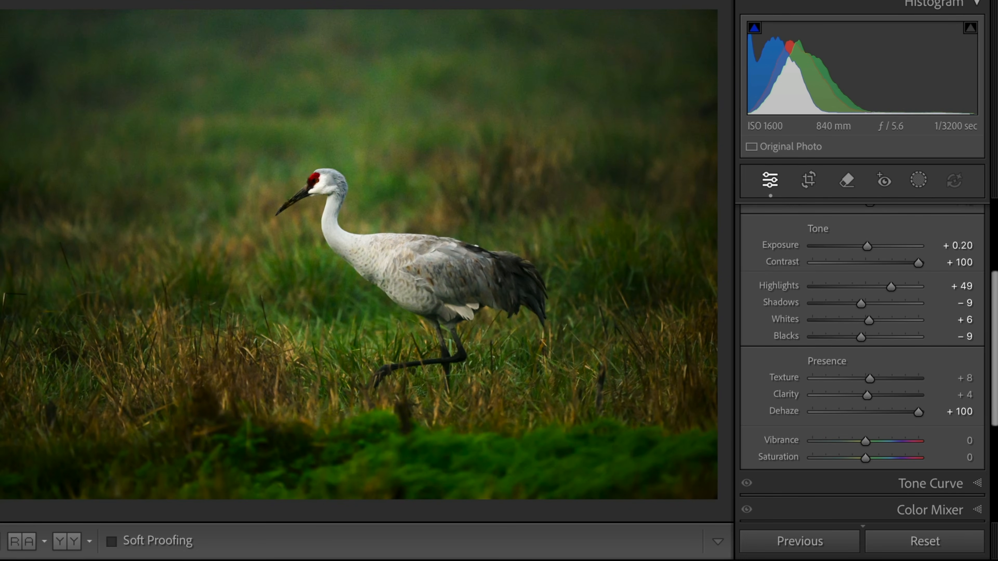
Compare the photo without and with the Basic adjustments, and examine the noise around the crane's head at close zoom
scroll(749, 212, up, 3)
click(748, 212)
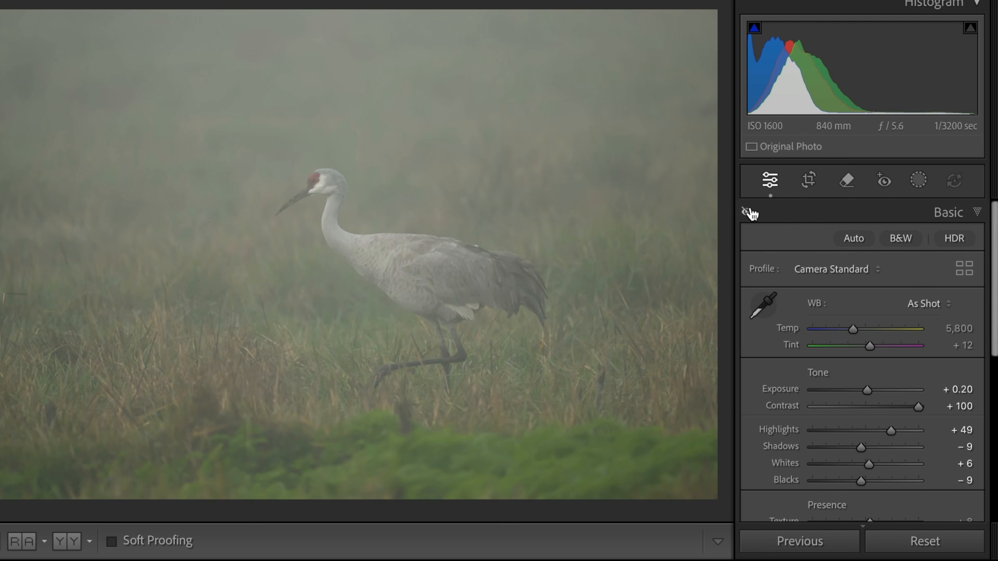
click(748, 212)
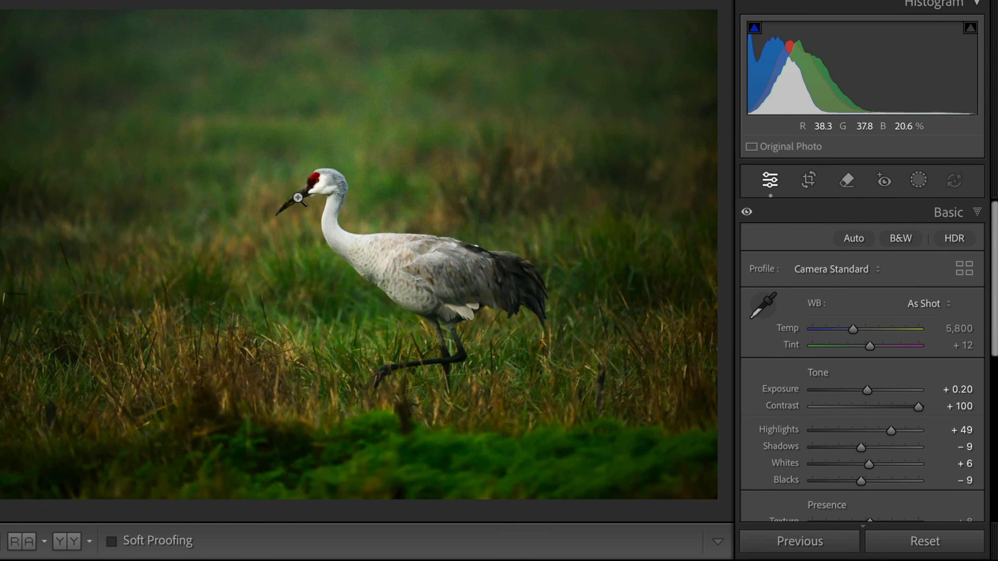
click(273, 180)
drag(272, 178, 152, 192)
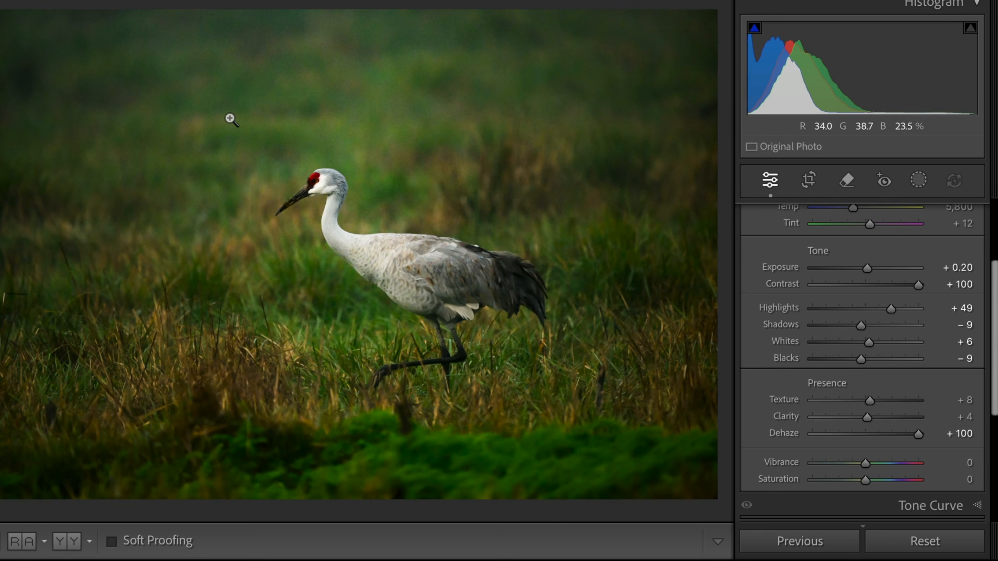
click(320, 178)
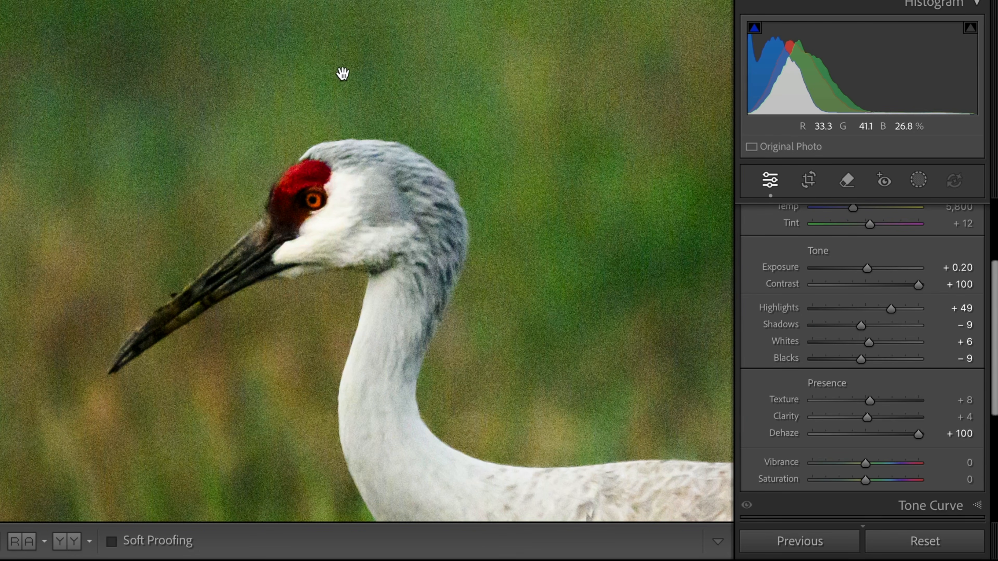
click(306, 151)
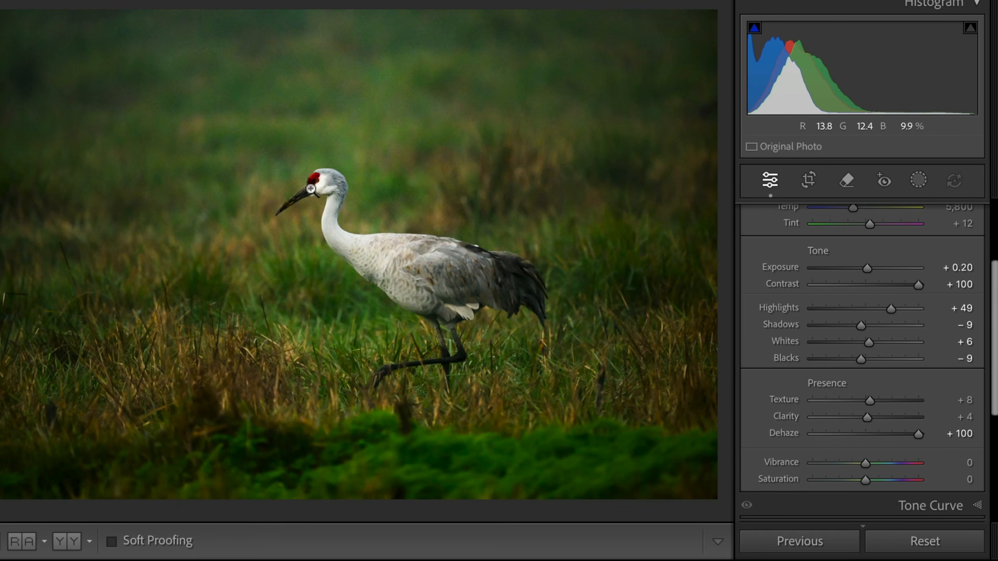
click(311, 189)
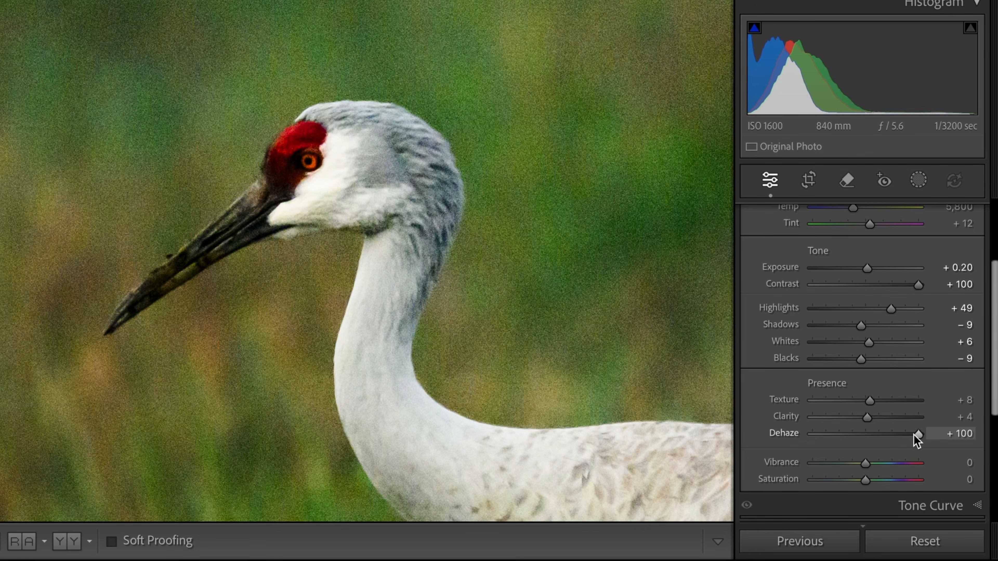
mouse_move(915, 433)
mouse_down()
mouse_move(871, 433)
mouse_move(917, 432)
mouse_up()
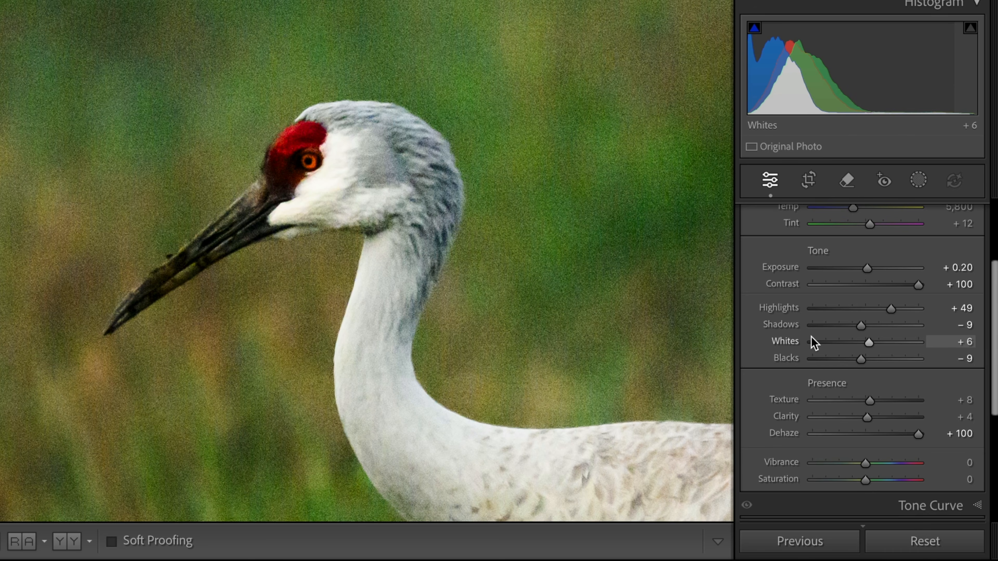
Apply Denoise to the photo with the amount set to 100
scroll(811, 336, down, 6)
scroll(813, 341, down, 1)
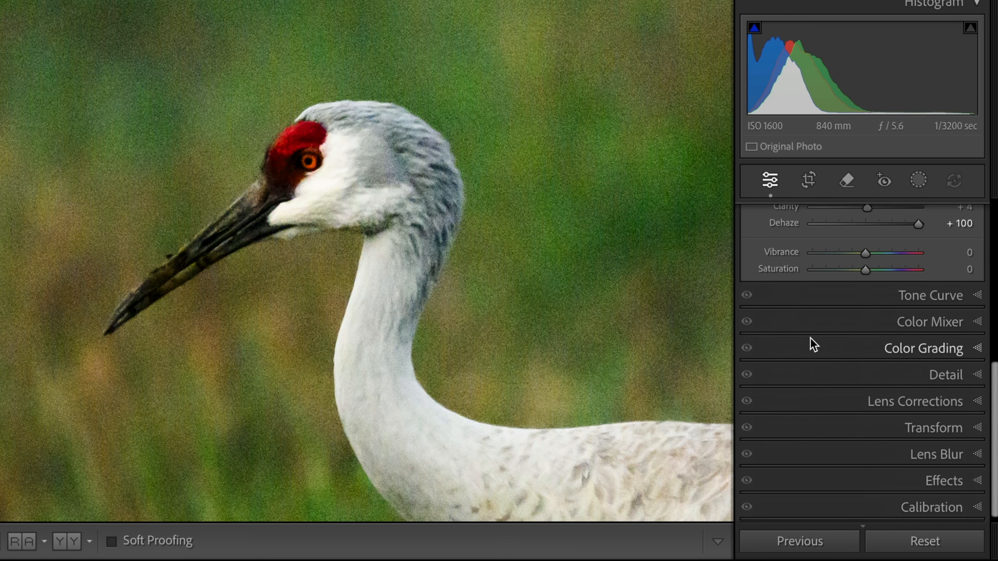
click(976, 376)
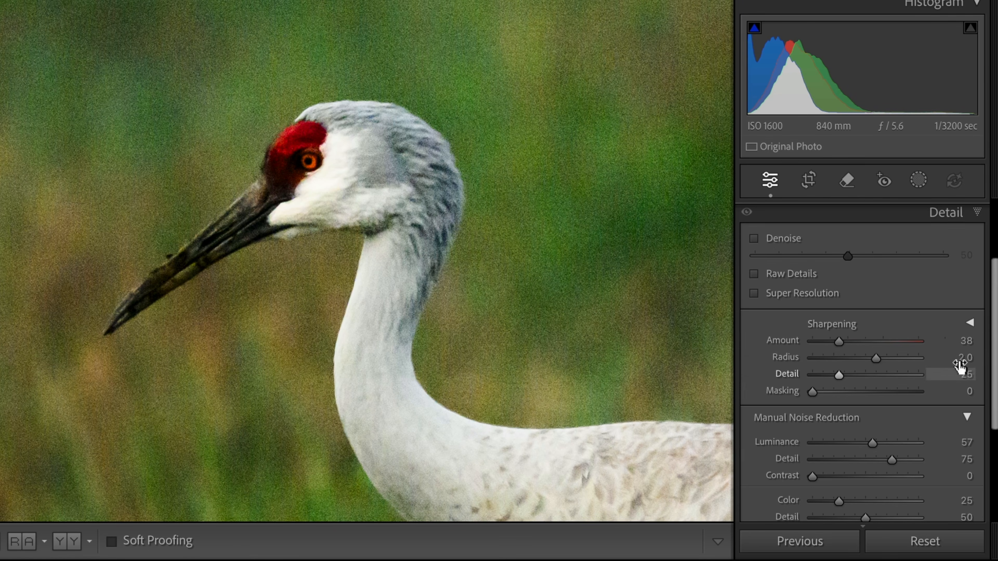
click(754, 239)
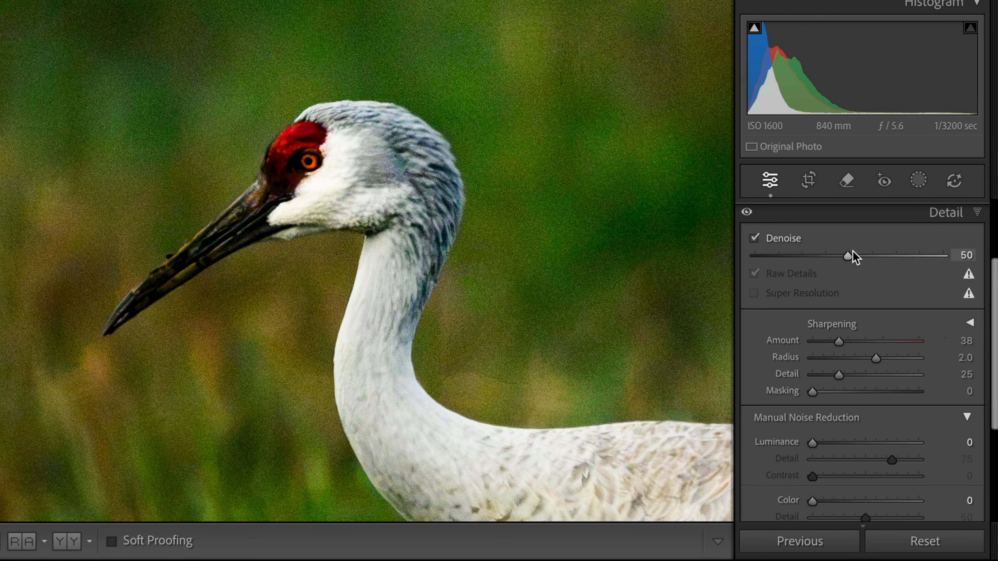
drag(846, 258, 923, 255)
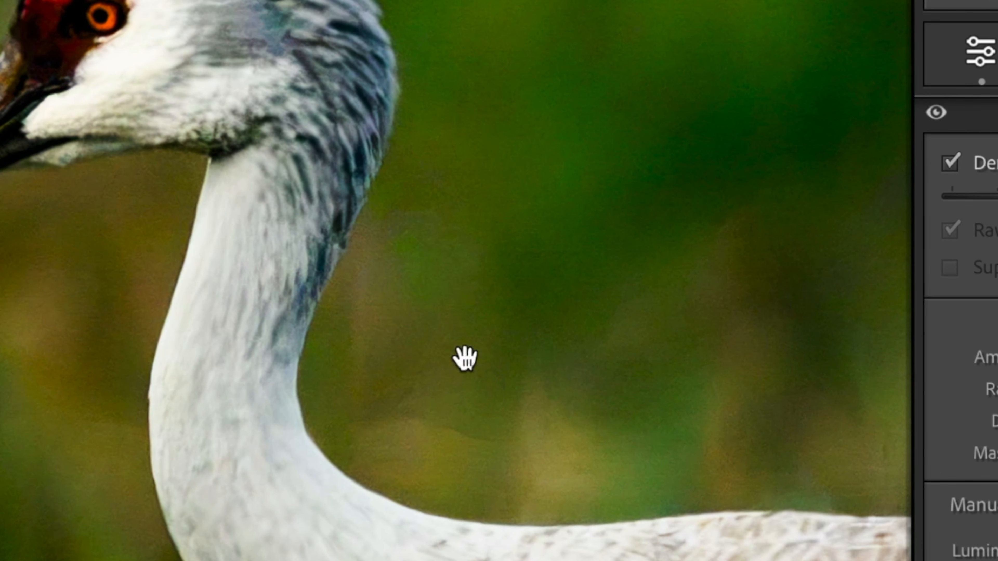
Check the remaining background noise and set manual noise reduction to Luminance 85 and Detail 58
scroll(597, 330, down, 3)
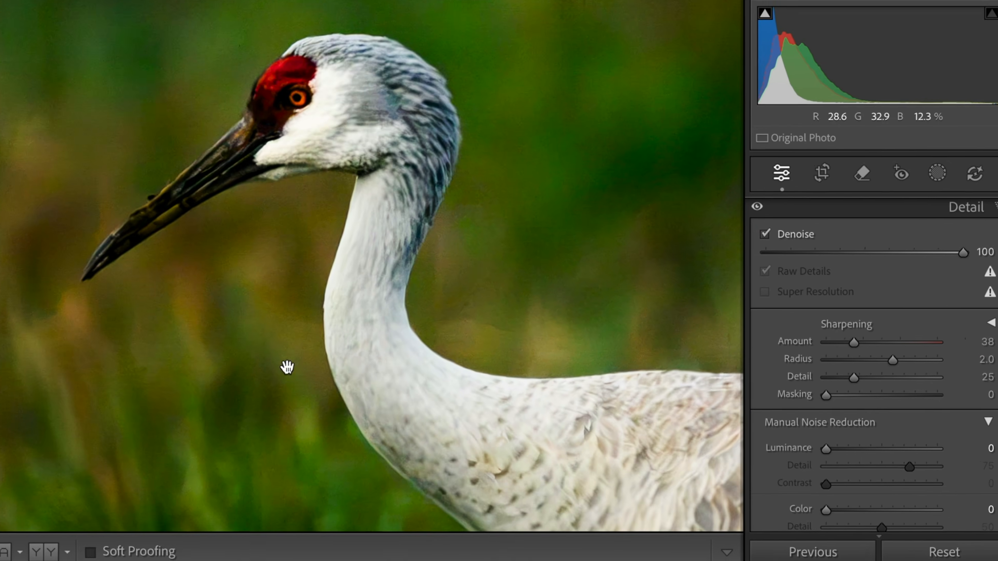
scroll(273, 404, up, 8)
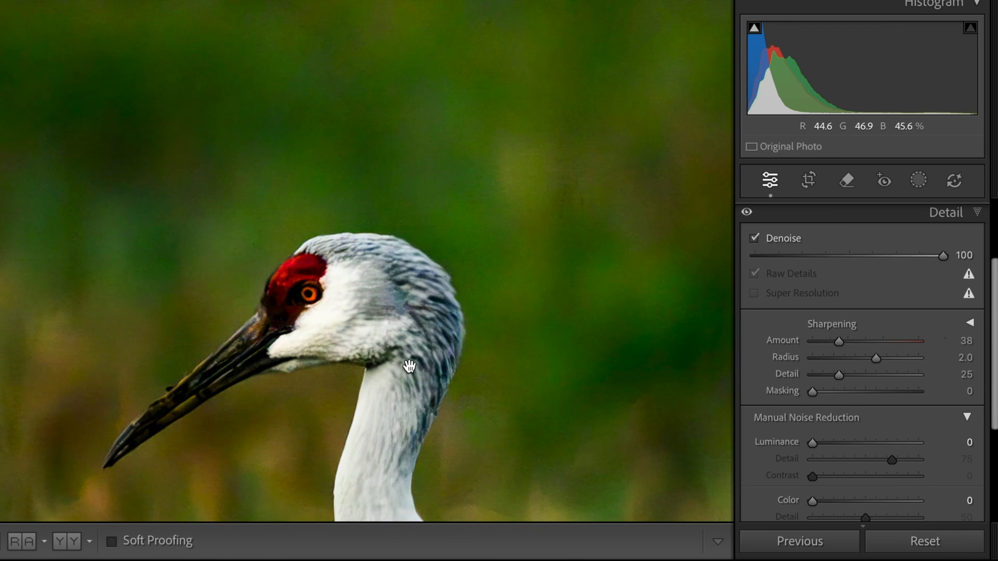
scroll(409, 366, down, 6)
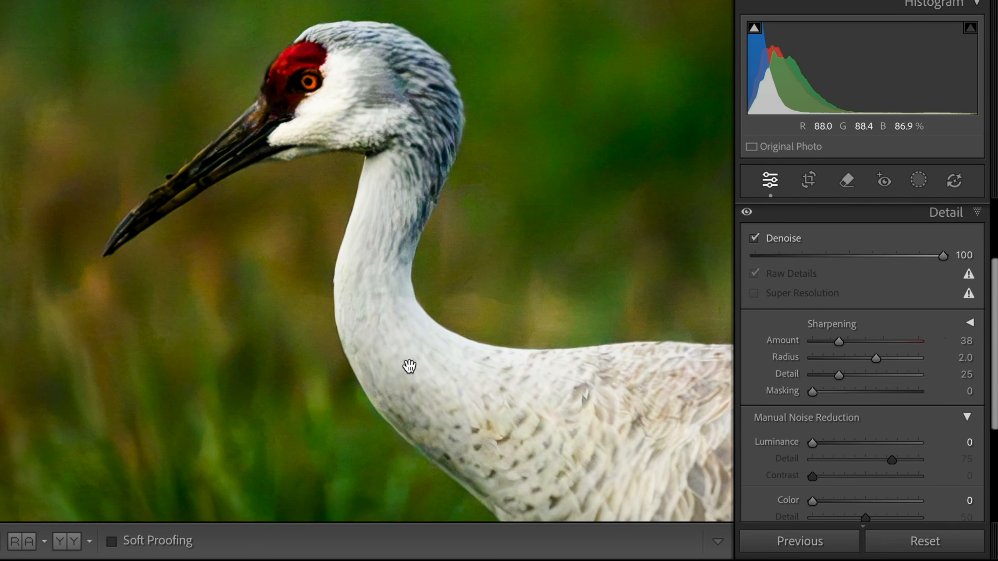
scroll(409, 366, up, 1)
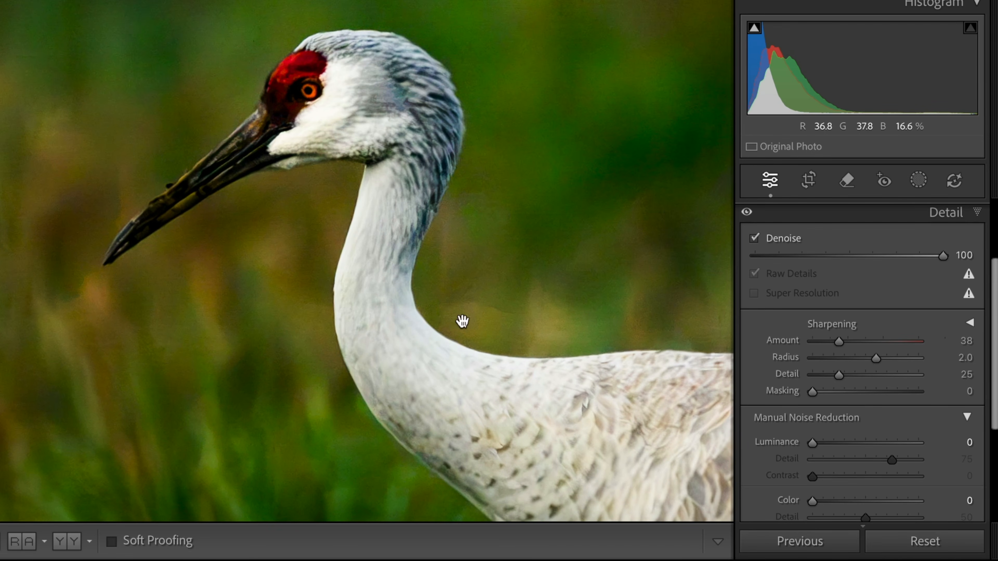
drag(816, 446, 888, 445)
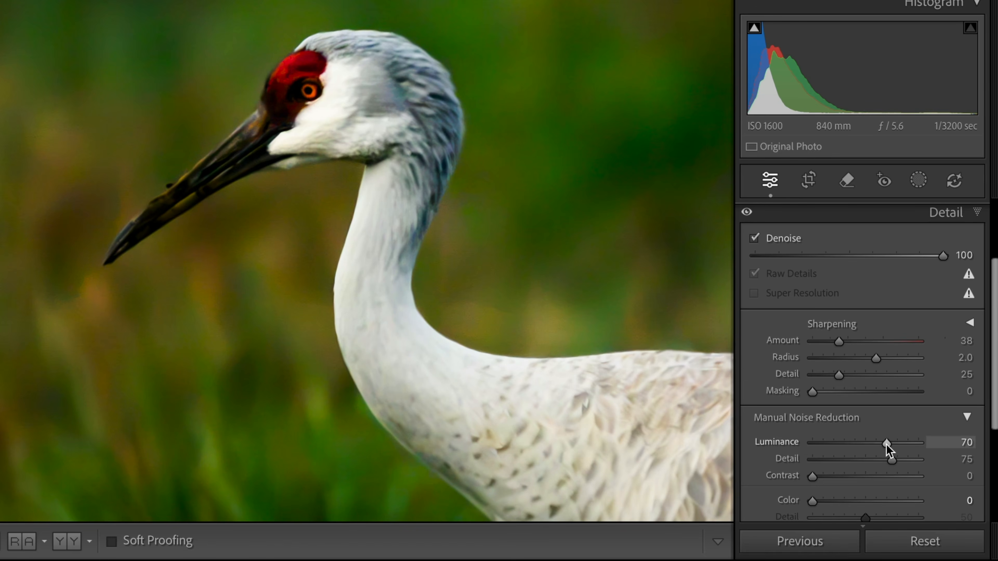
drag(887, 444, 906, 446)
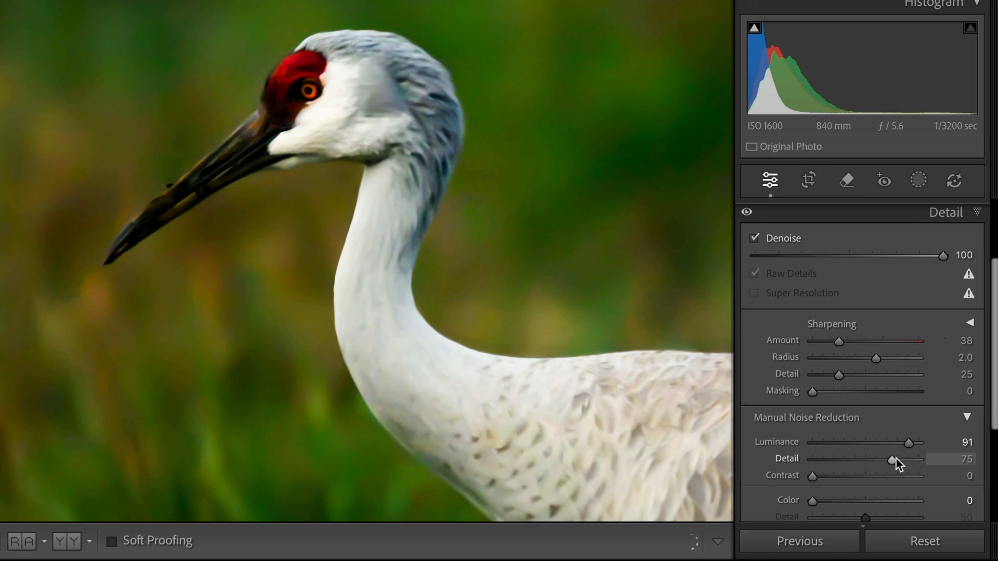
drag(891, 460, 873, 459)
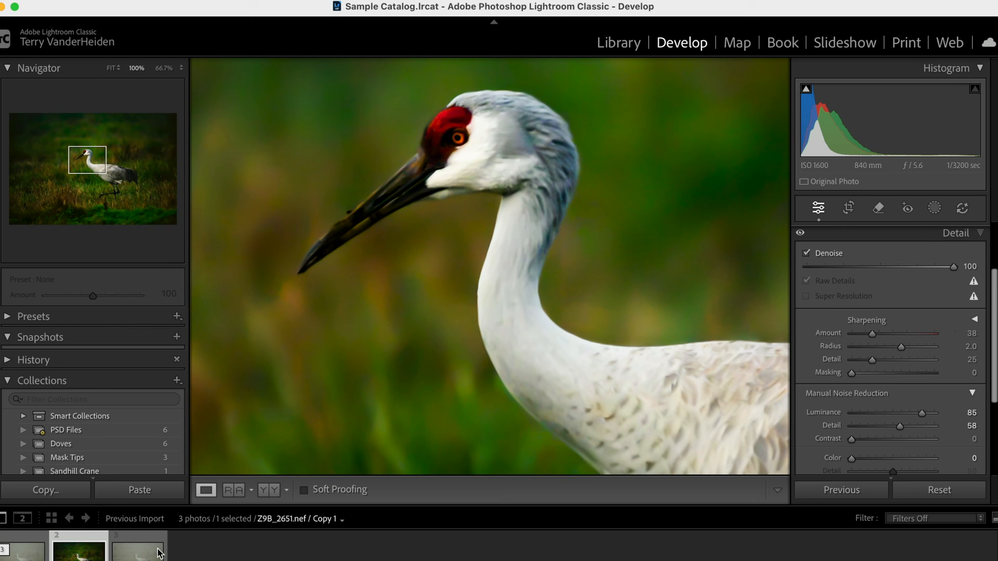
Switch to the third photo, virtual Copy 2, and set Exposure to +0.25 and Contrast to +64
click(137, 550)
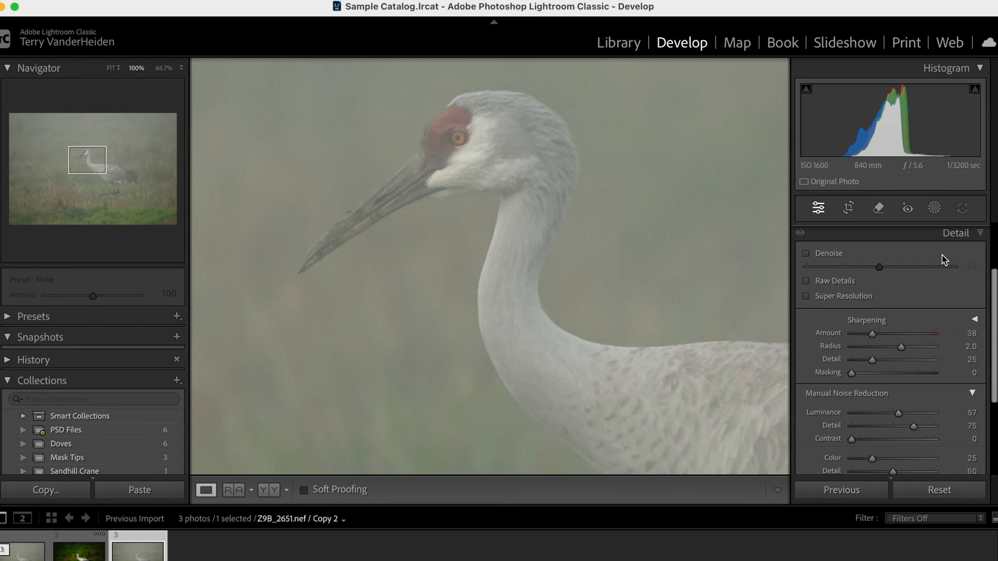
scroll(944, 258, up, 3)
click(964, 237)
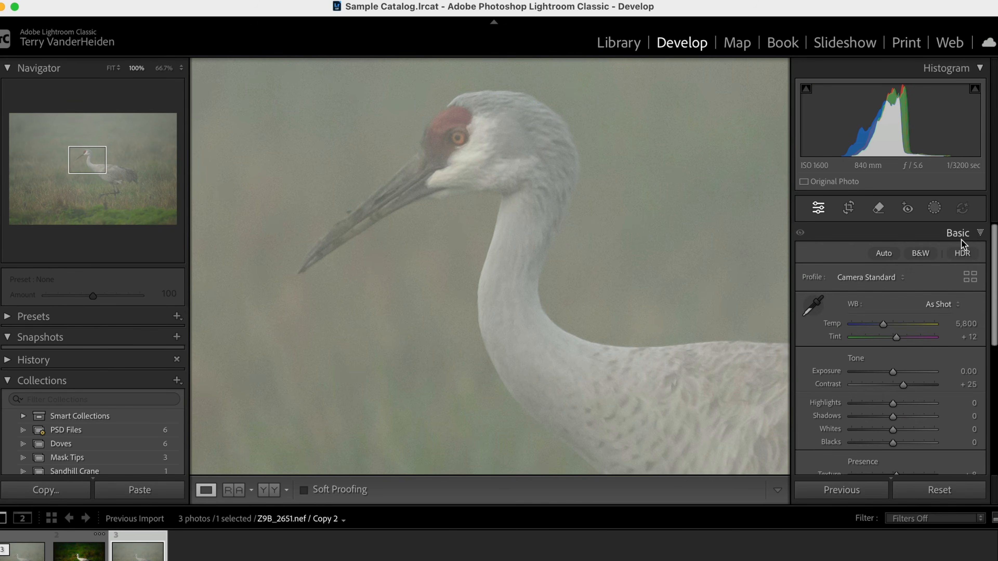
click(894, 372)
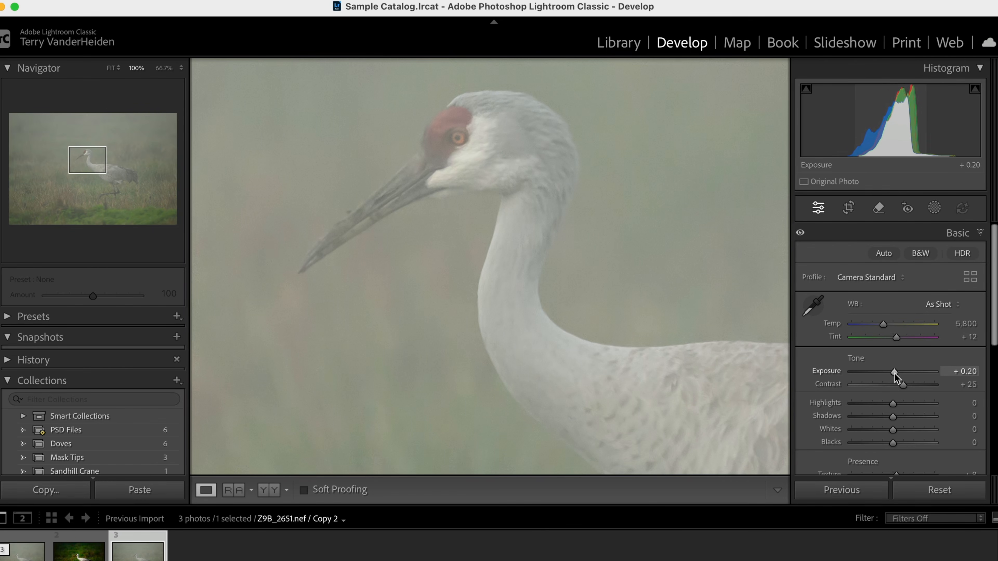
click(902, 385)
drag(902, 385, 912, 387)
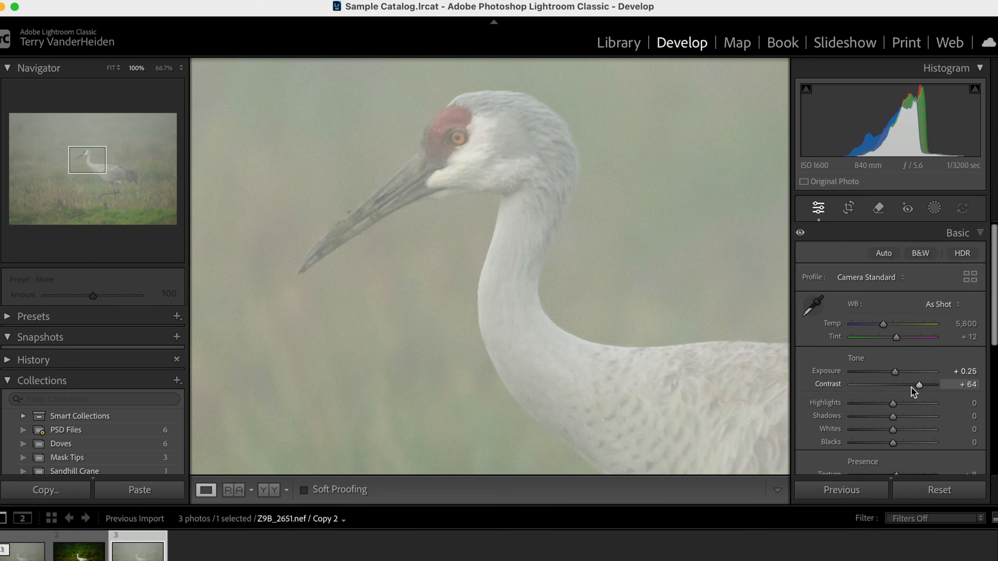
Set Dehaze to +100 on Copy 2 and fit the whole photo in the view
scroll(909, 387, down, 5)
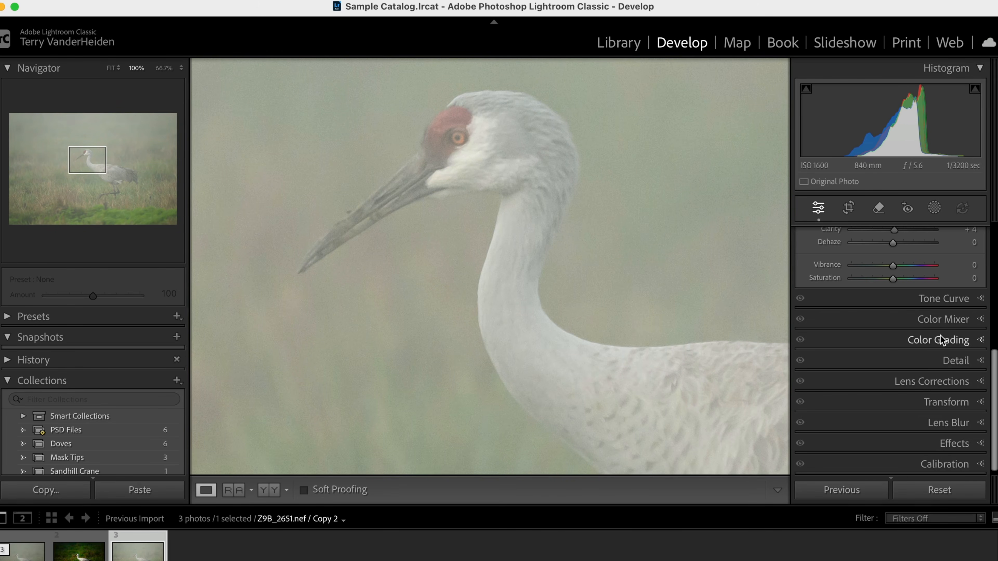
scroll(879, 291, up, 1)
drag(894, 297, 941, 297)
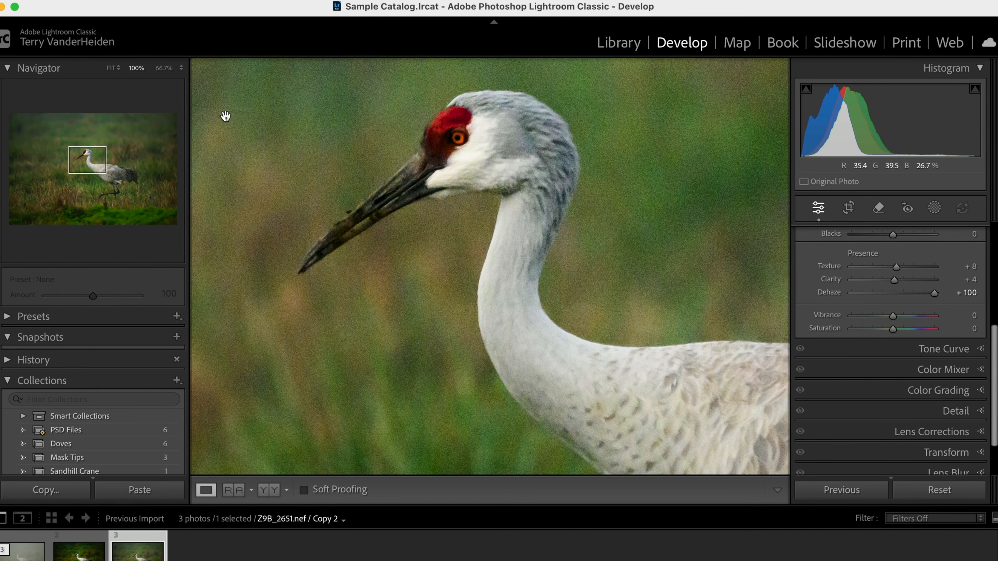
click(111, 69)
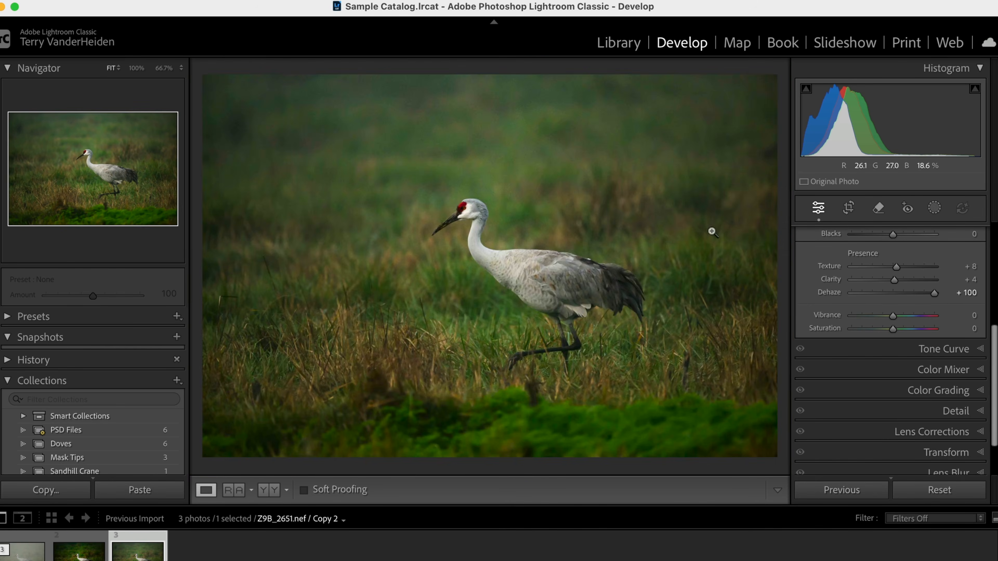
scroll(867, 247, up, 5)
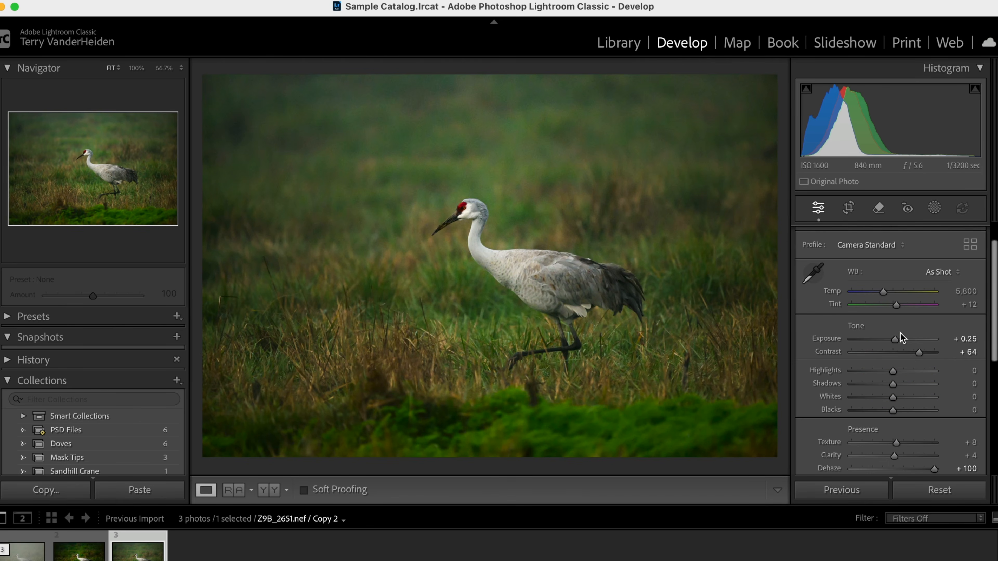
Set Exposure to +0.20 on Copy 2 and compare the noise around the crane's head with Copy 1
drag(896, 339, 892, 341)
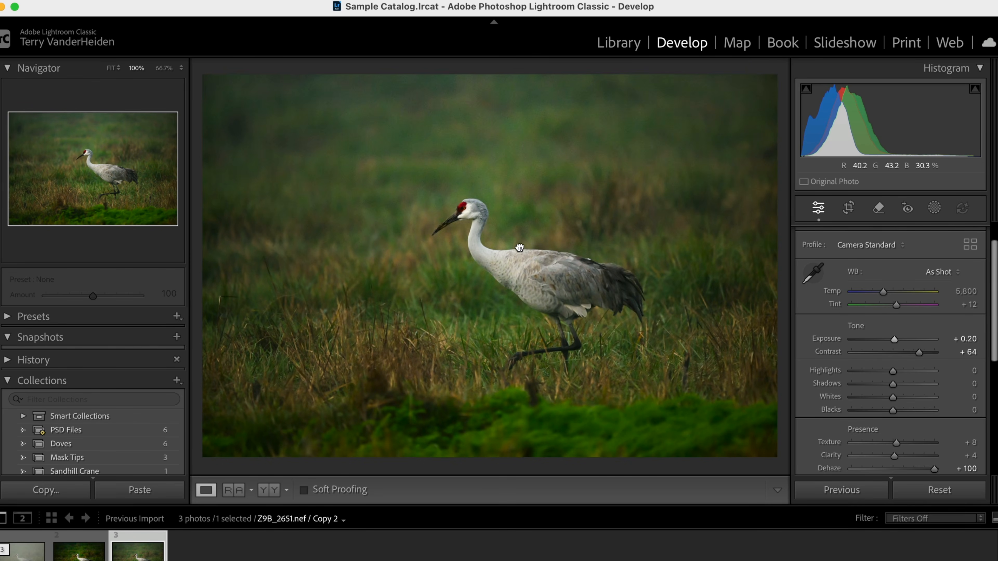
click(511, 251)
drag(306, 163, 478, 274)
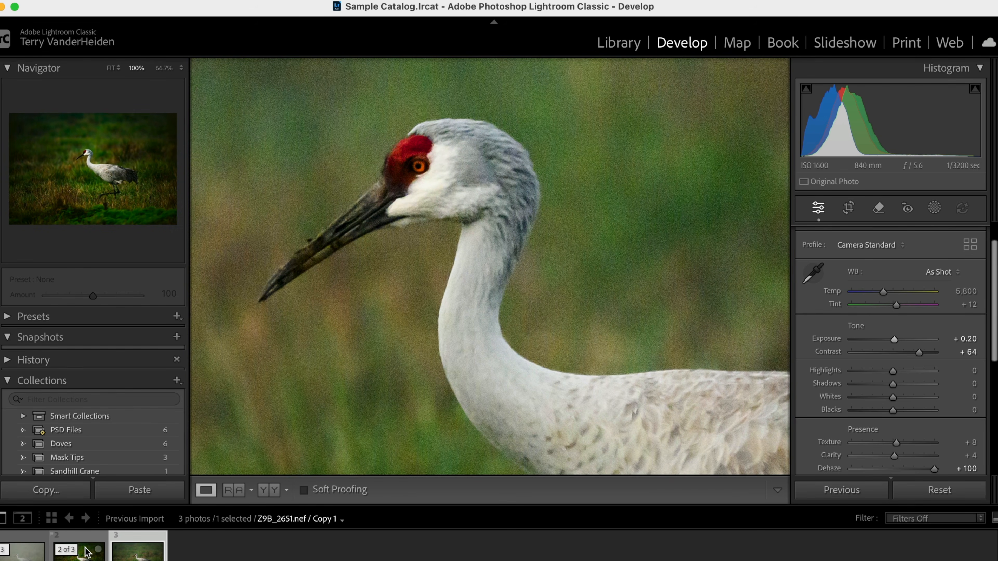
click(82, 555)
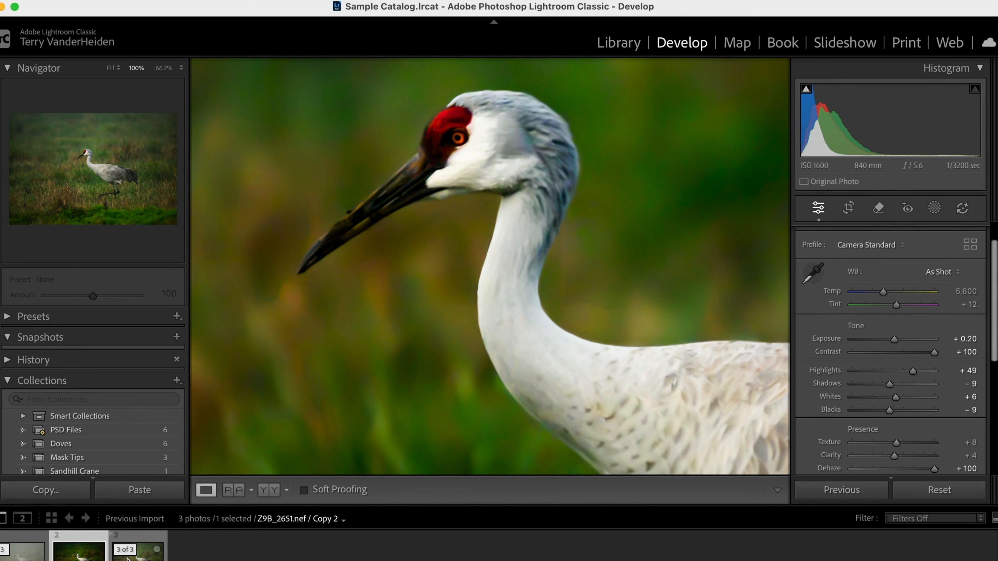
click(126, 558)
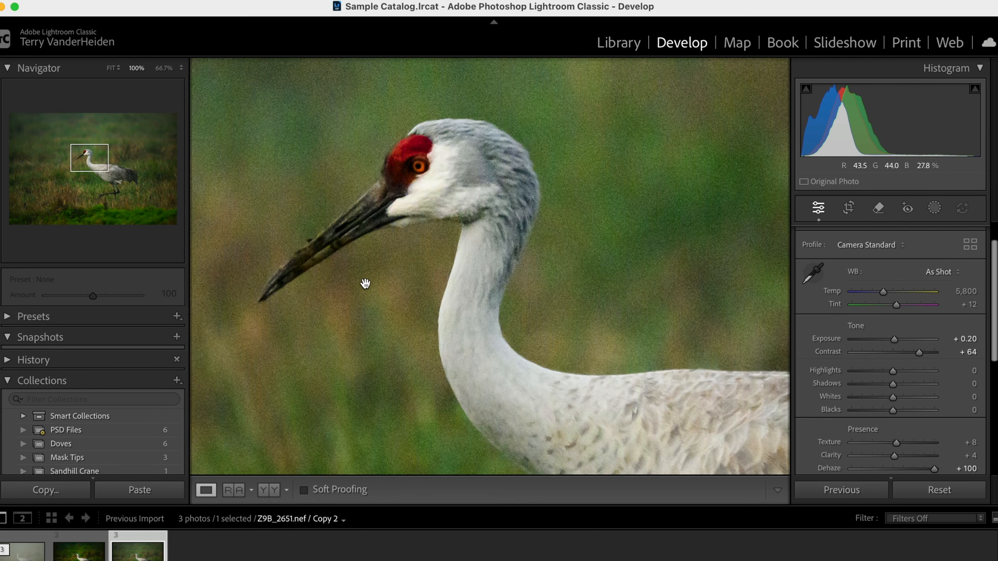
scroll(388, 285, up, 2)
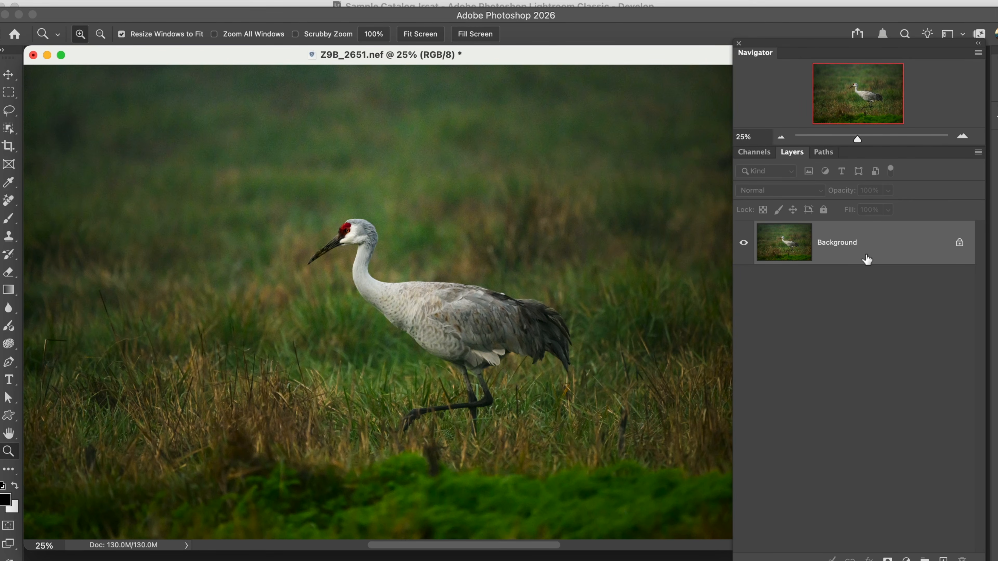
In Photoshop, duplicate the Background layer and apply AI Denoise using Topaz Denoise to the duplicate
key(super+j)
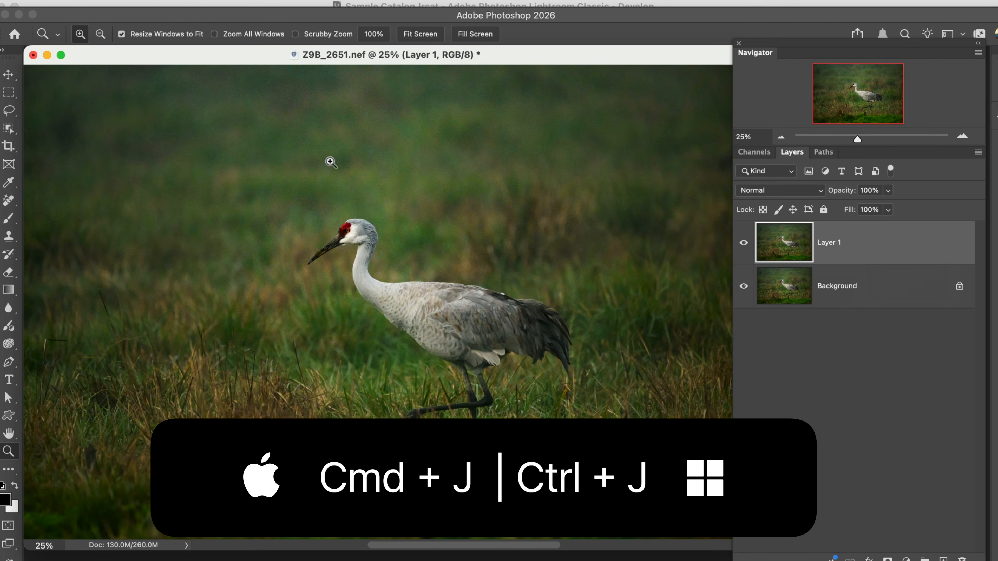
click(293, 183)
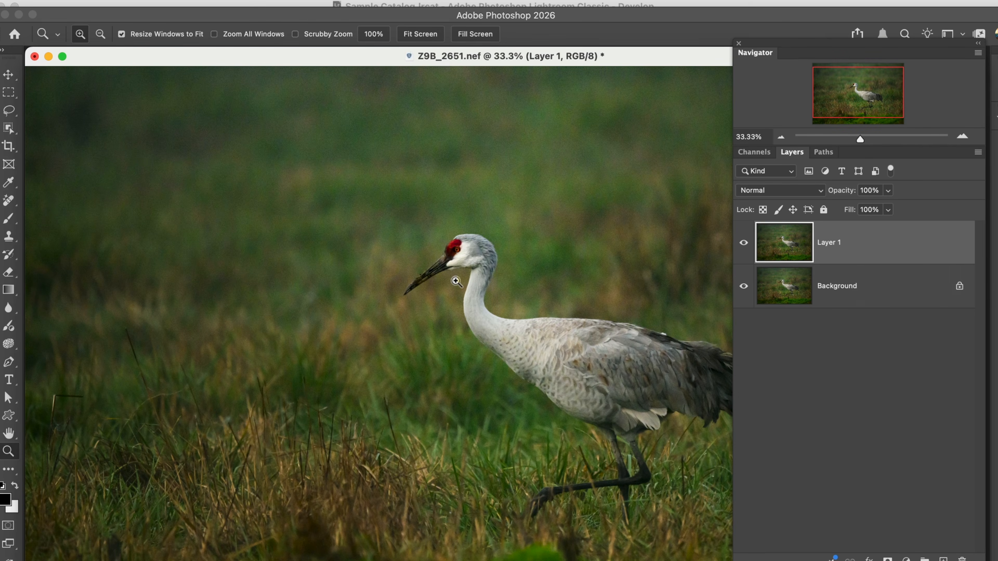
drag(392, 207, 562, 353)
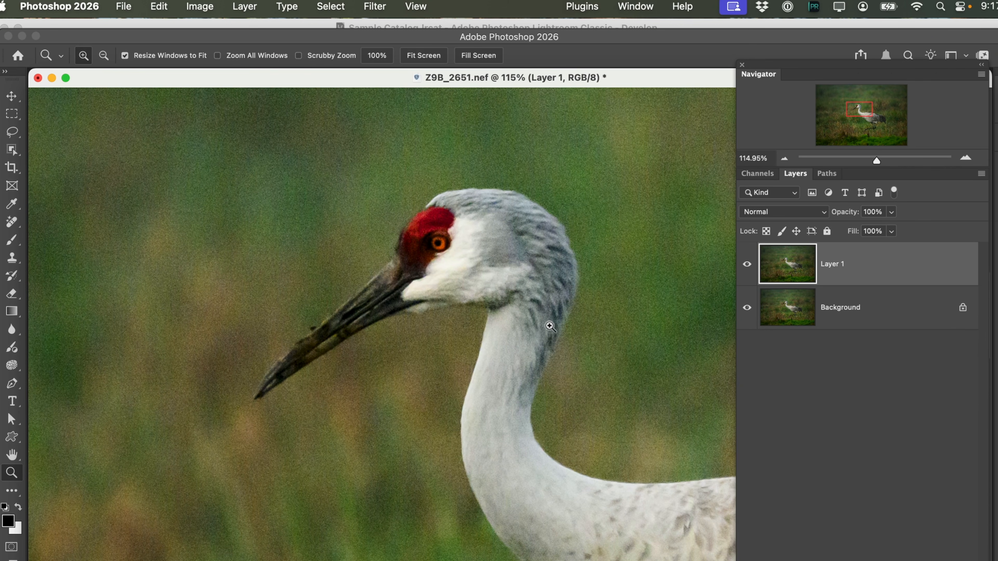
drag(548, 325, 497, 345)
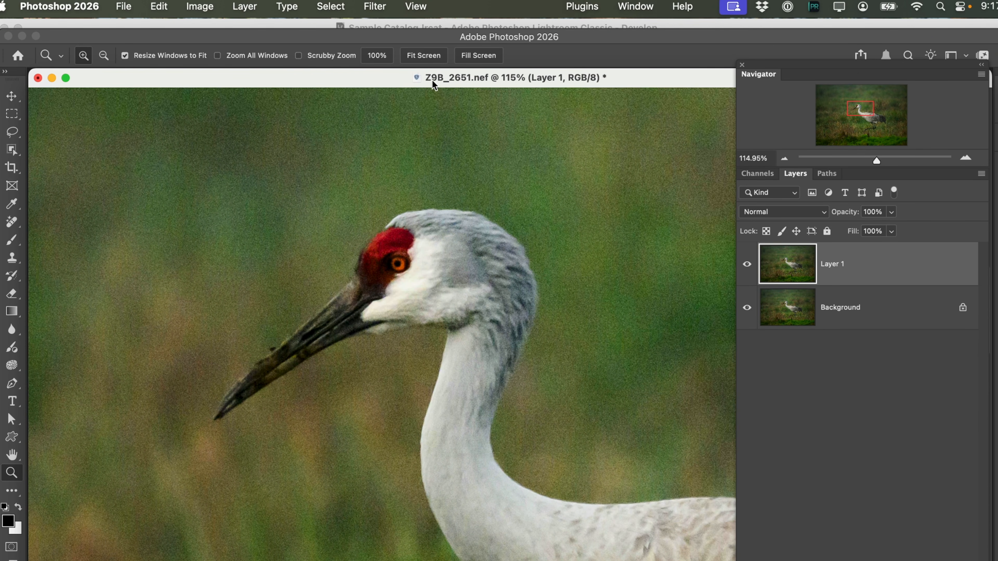
click(372, 7)
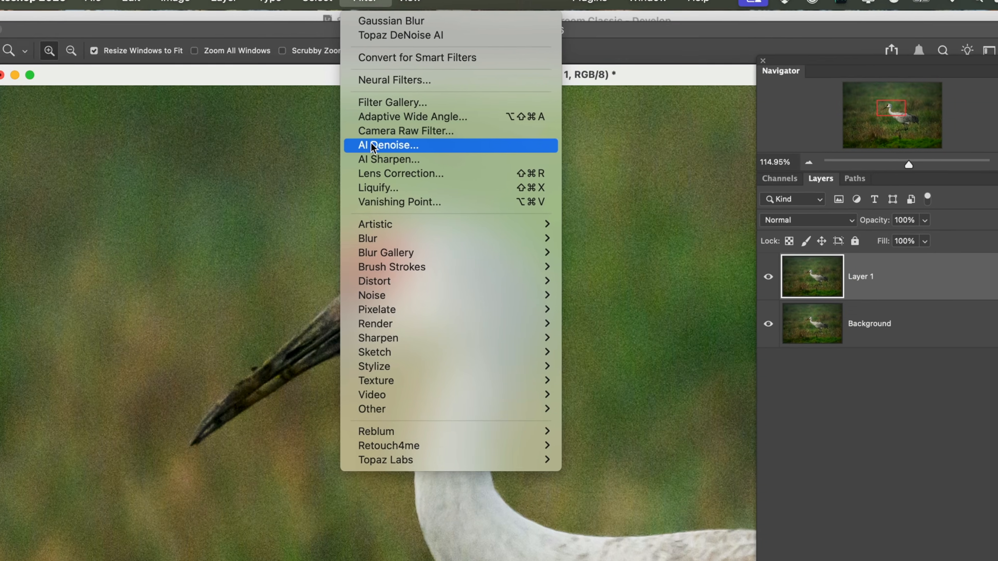
click(214, 190)
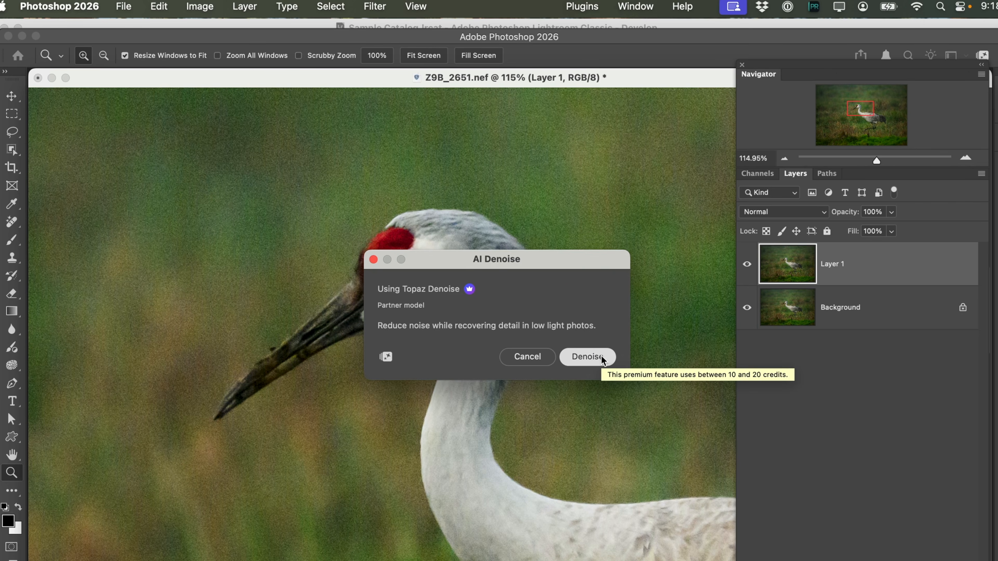
click(588, 357)
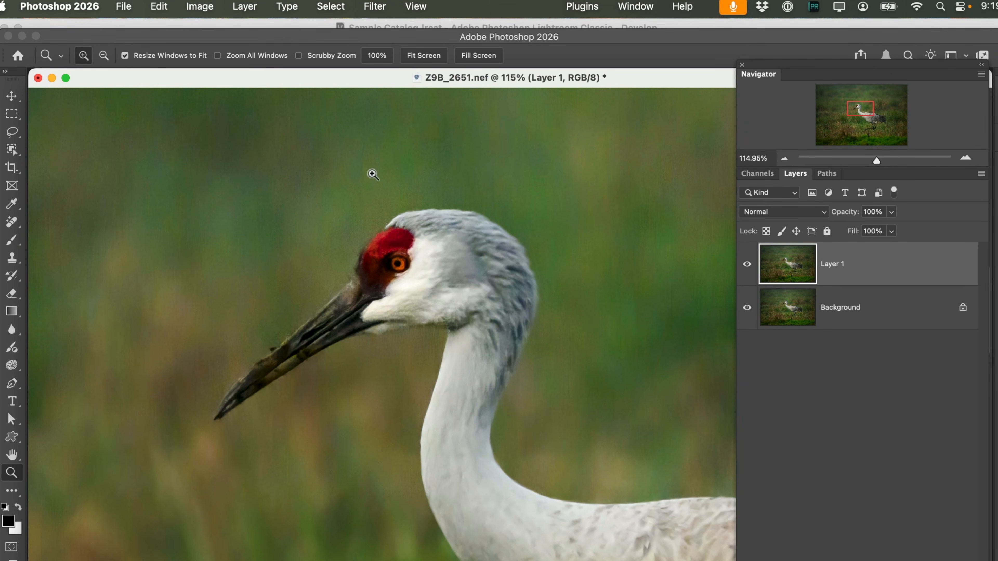
click(380, 10)
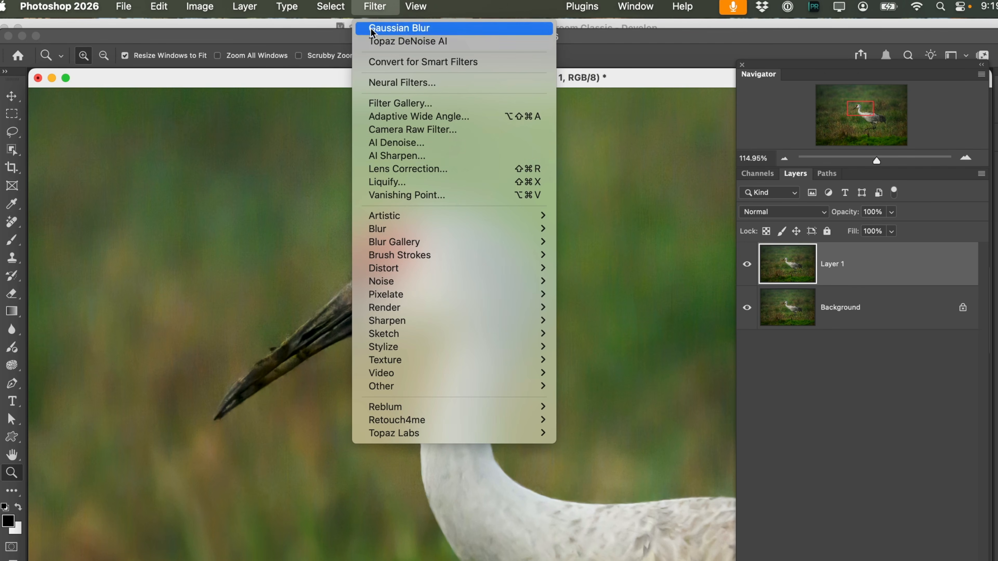
click(373, 8)
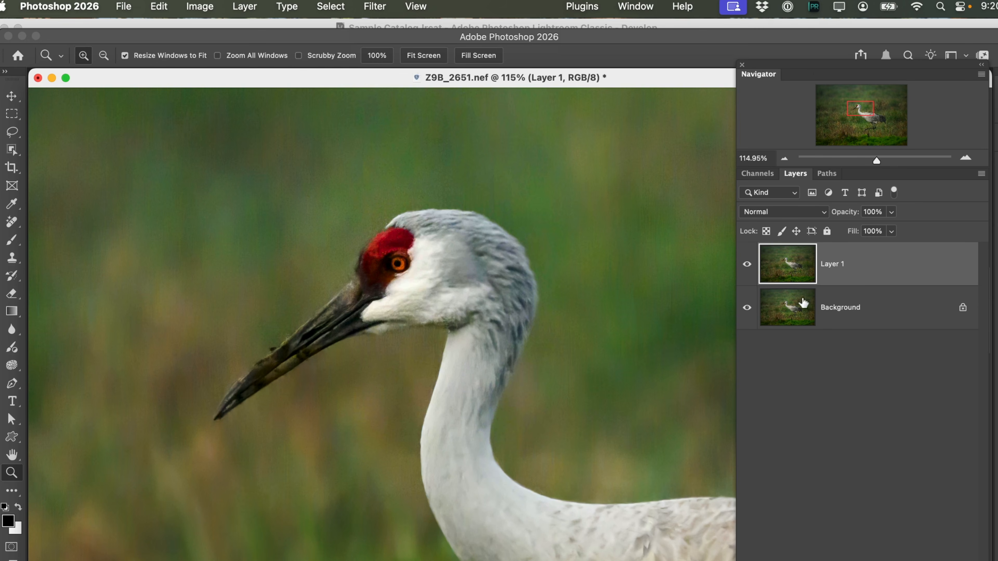
Rename the denoised layer as Topaz AI
double_click(837, 265)
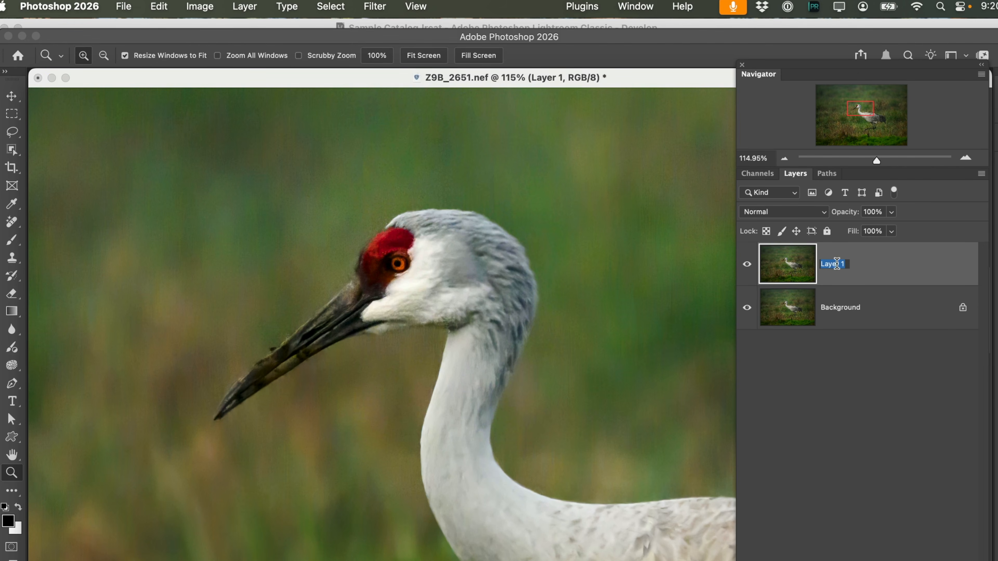
text(Topaz AI)
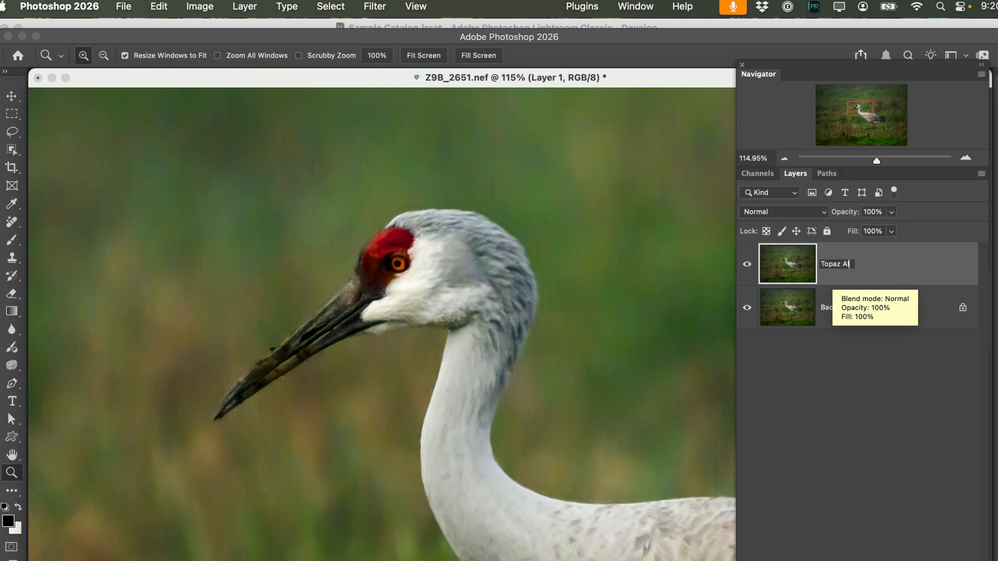
click(903, 302)
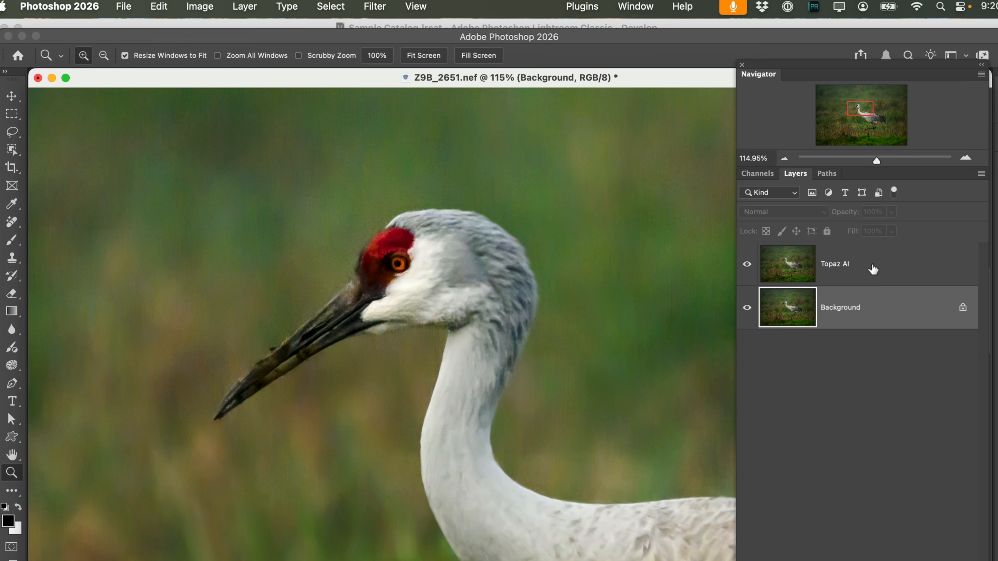
Duplicate the Background layer, placing the copy above the Topaz AI layer, and hide Topaz AI
click(873, 269)
click(859, 308)
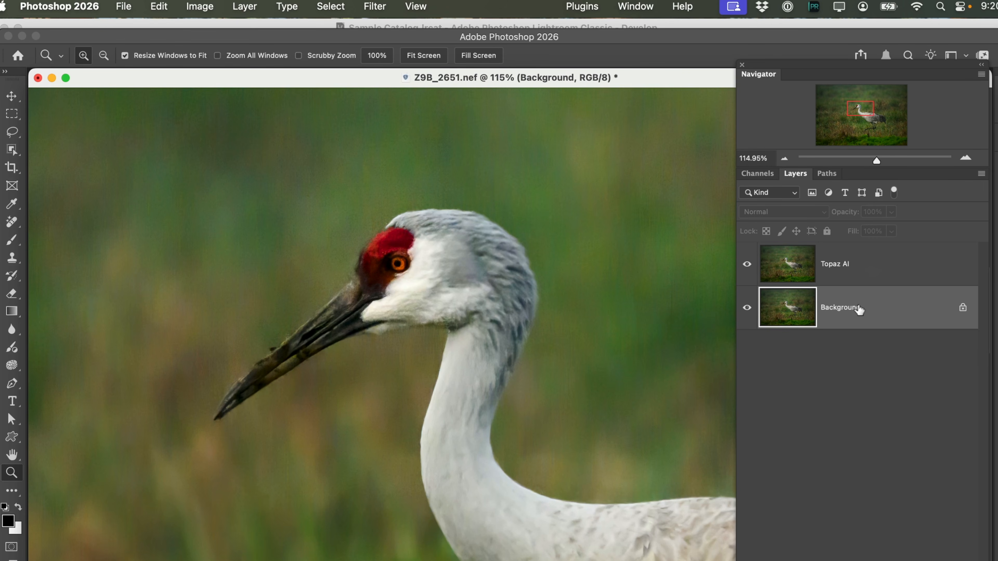
key(super+j)
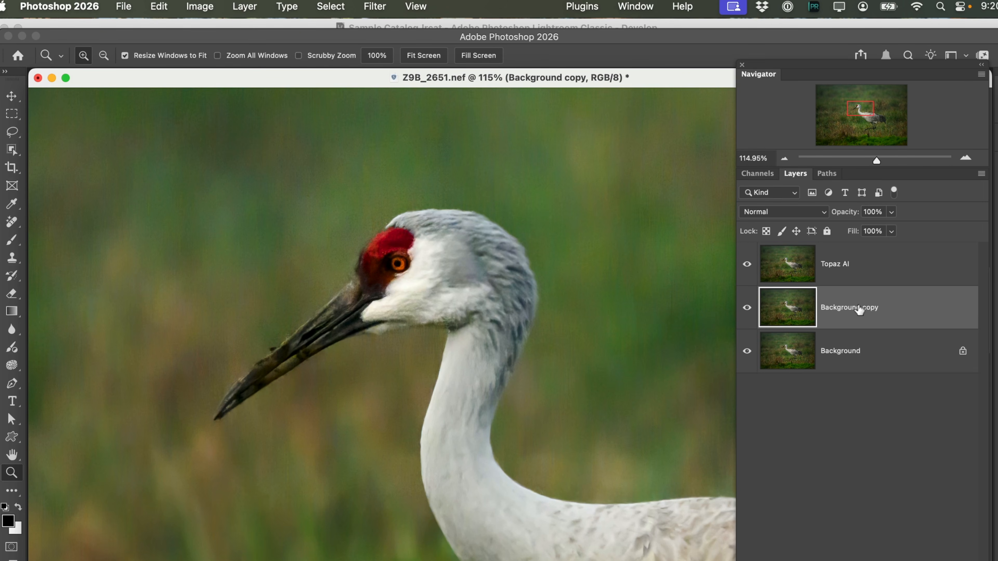
drag(859, 311, 856, 255)
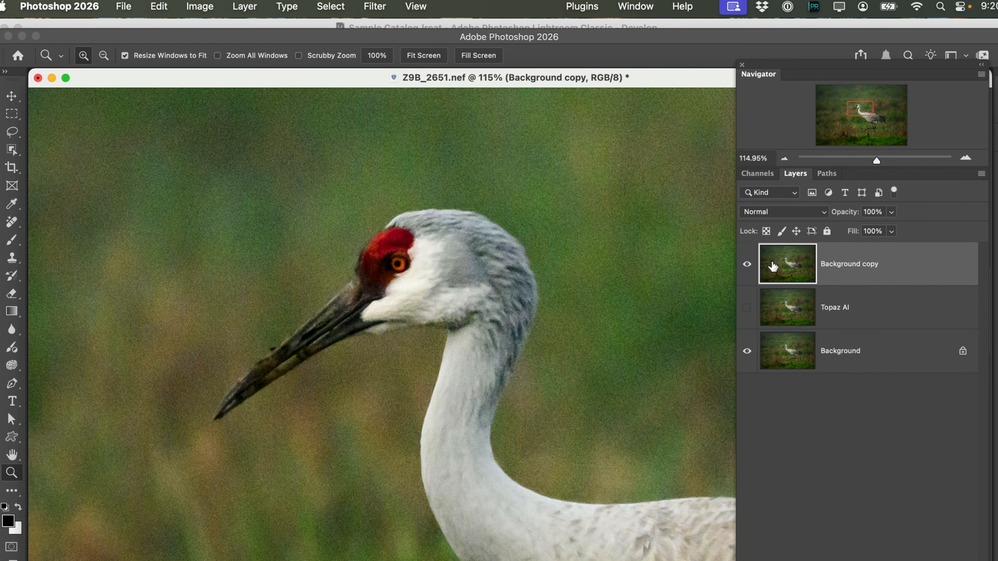
Select the crane with Select Subject on the Background copy layer and copy it to its own layer
click(785, 158)
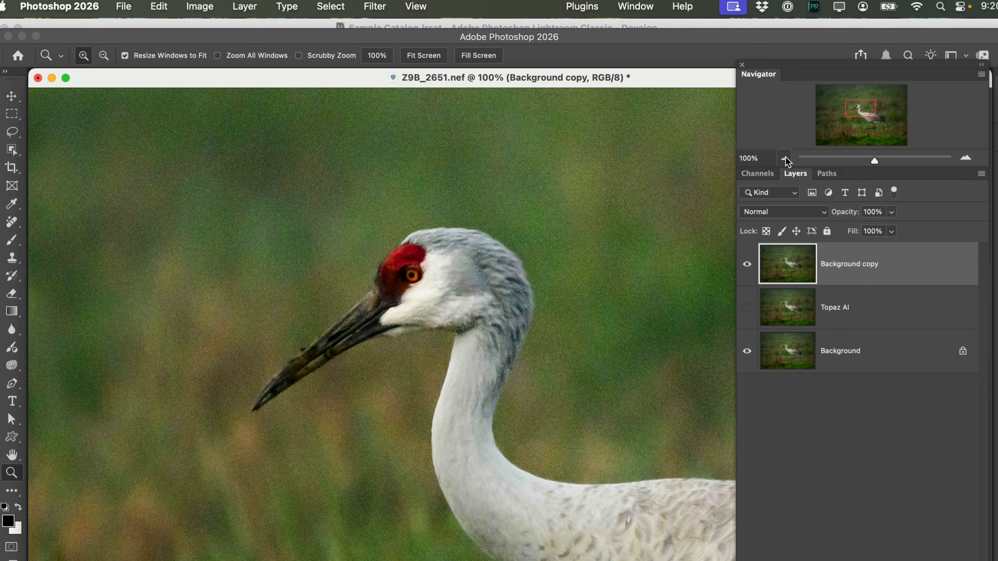
click(785, 158)
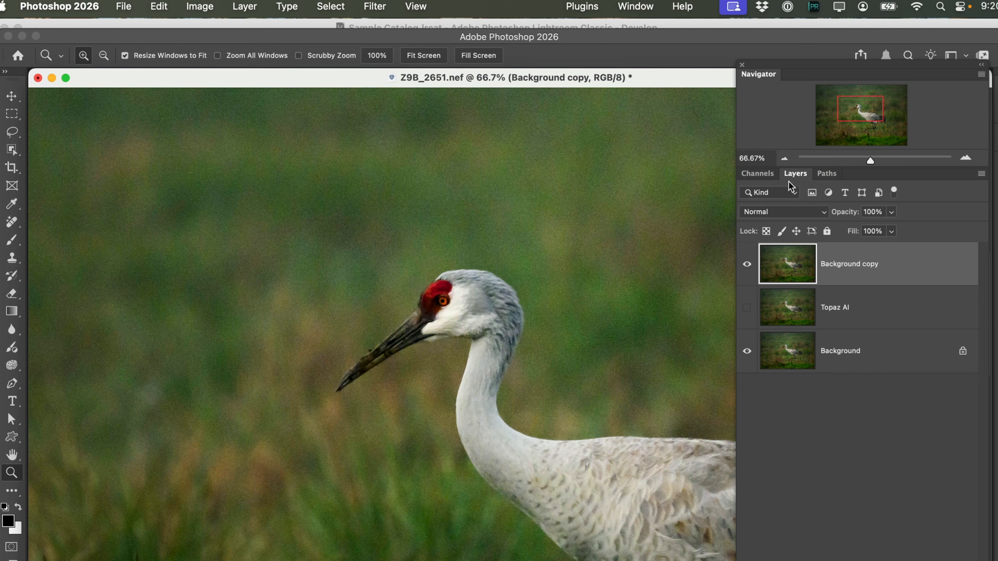
click(784, 159)
click(784, 158)
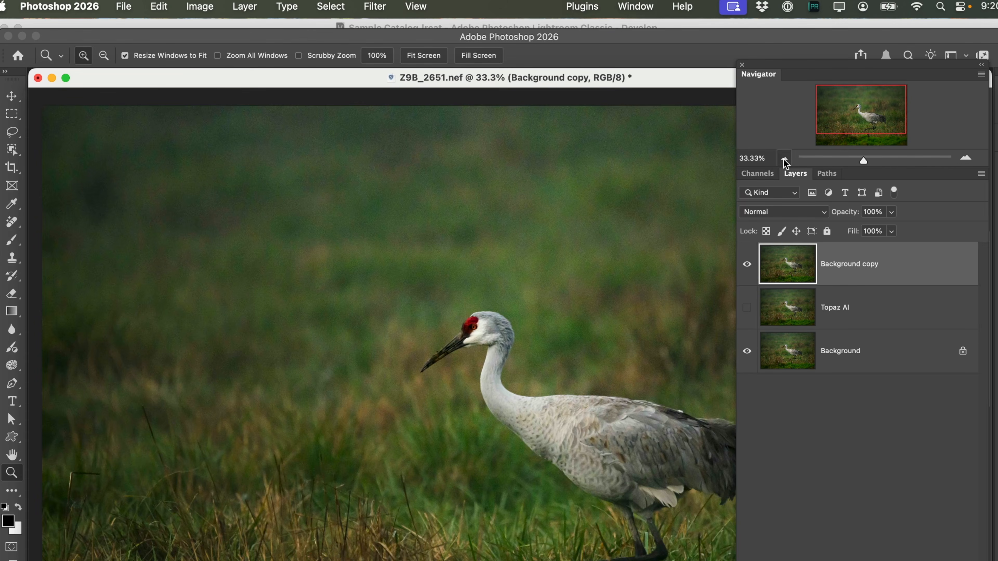
click(784, 158)
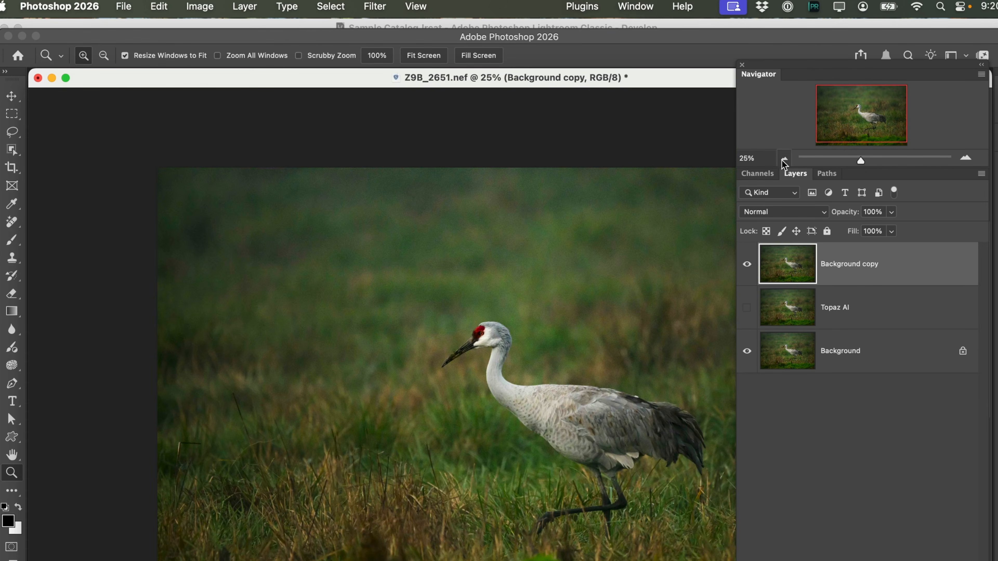
click(12, 151)
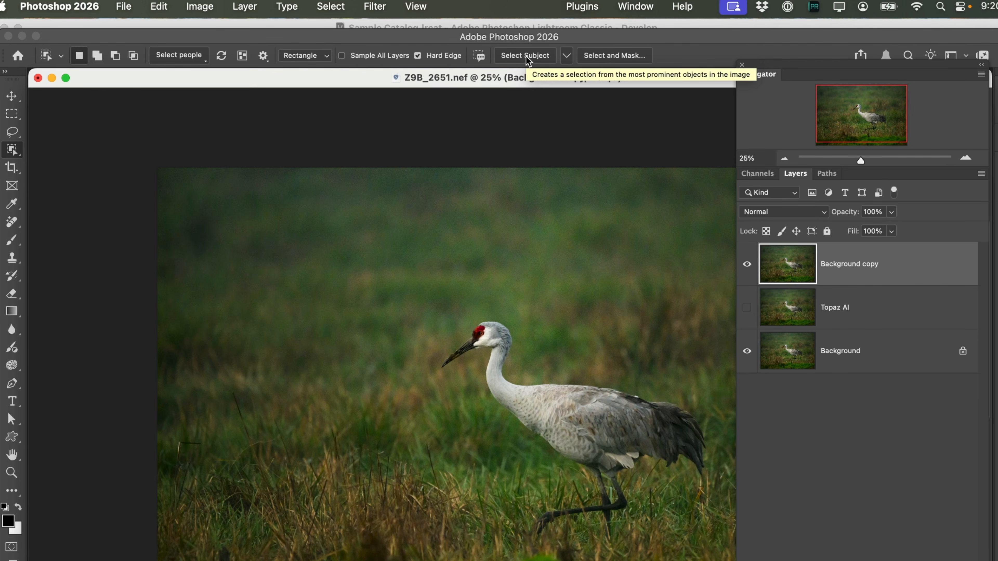
click(528, 60)
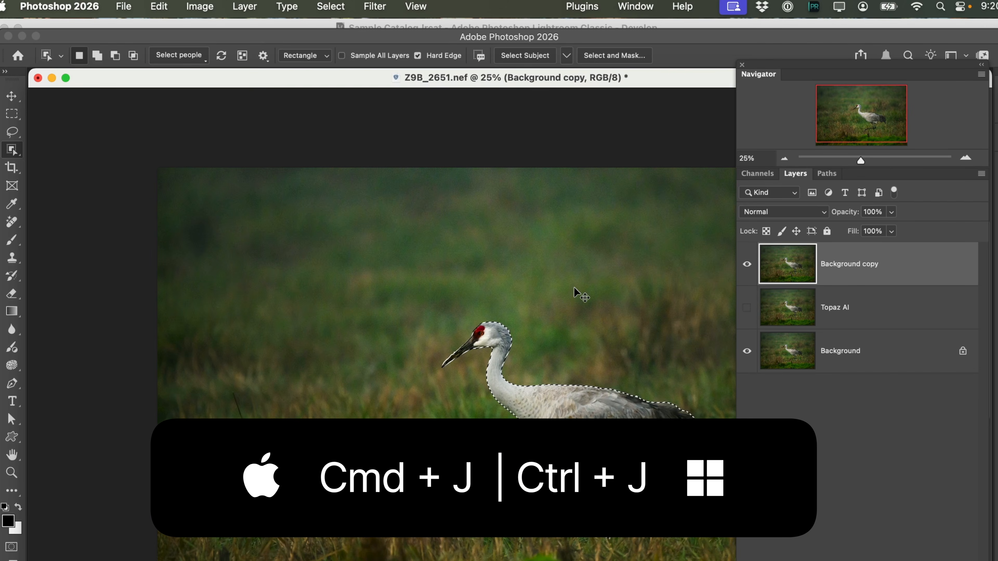
key(super+j)
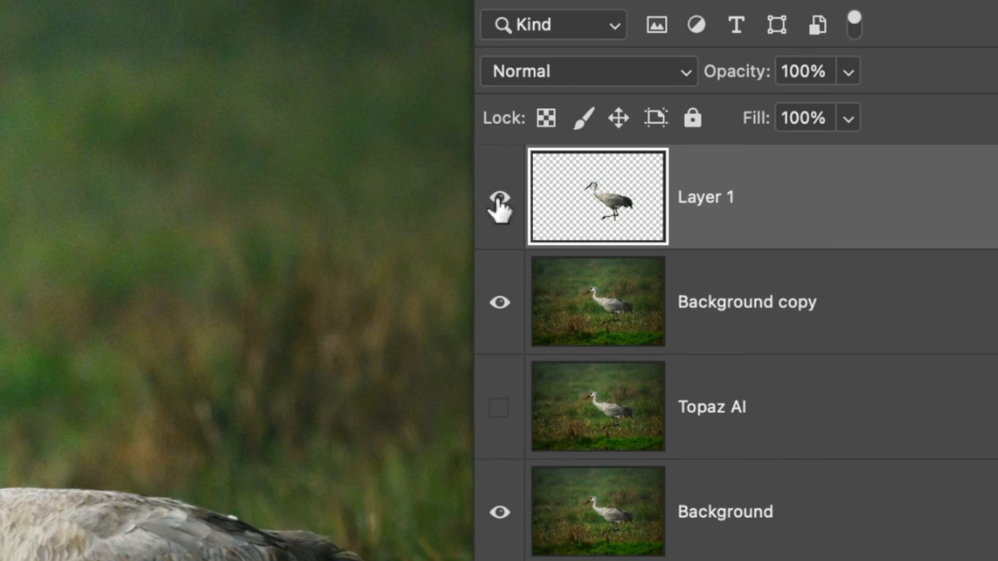
Hide the crane cutout layer and select the Background copy layer
click(499, 199)
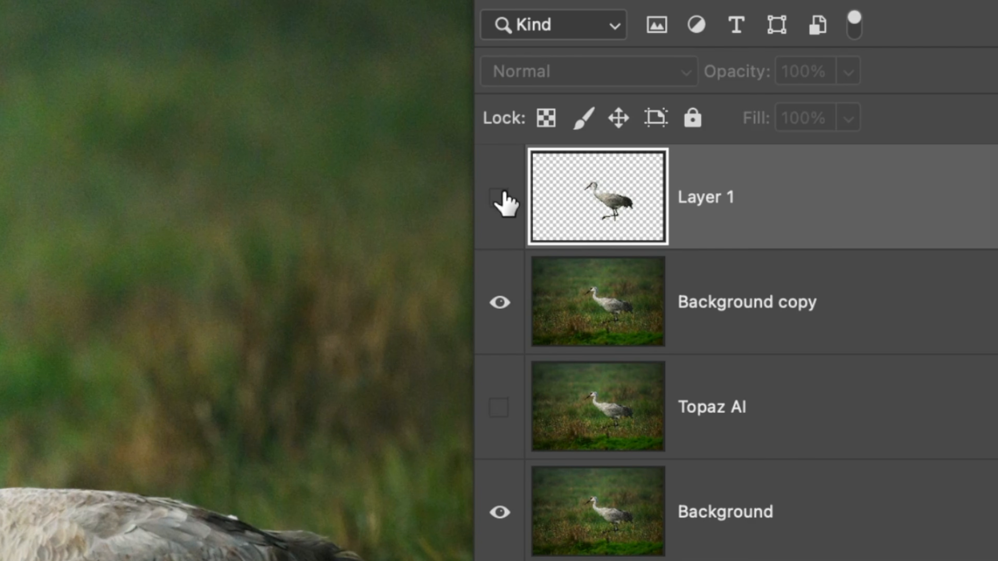
click(503, 197)
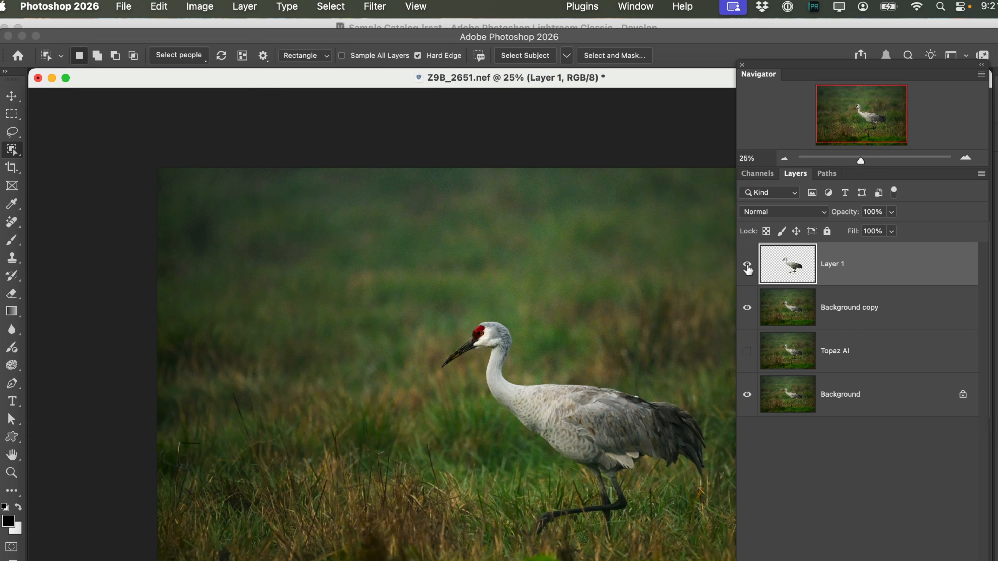
click(747, 265)
click(796, 316)
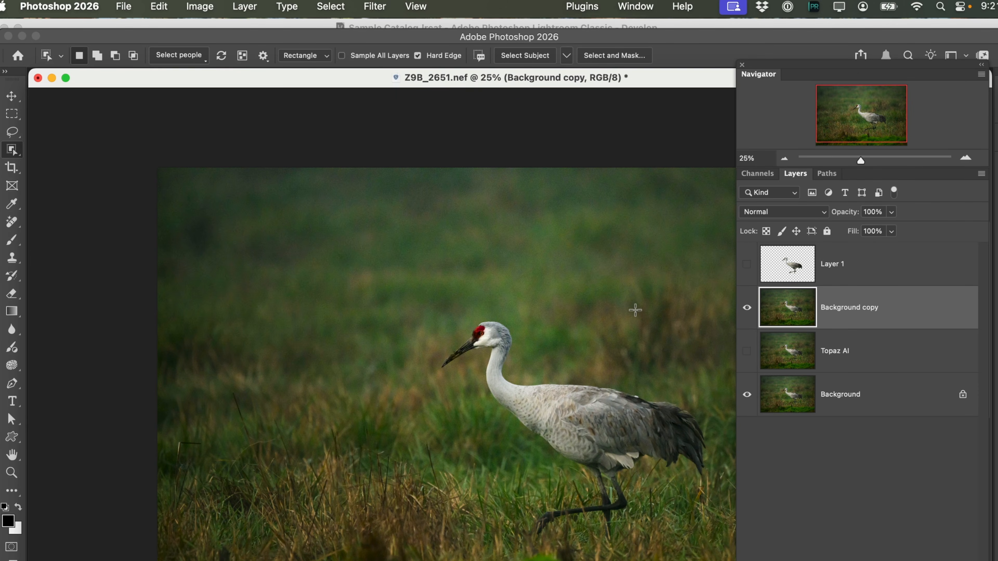
Remove the crane from the Background copy layer with the Remove tool and show the cutout layer again
click(11, 96)
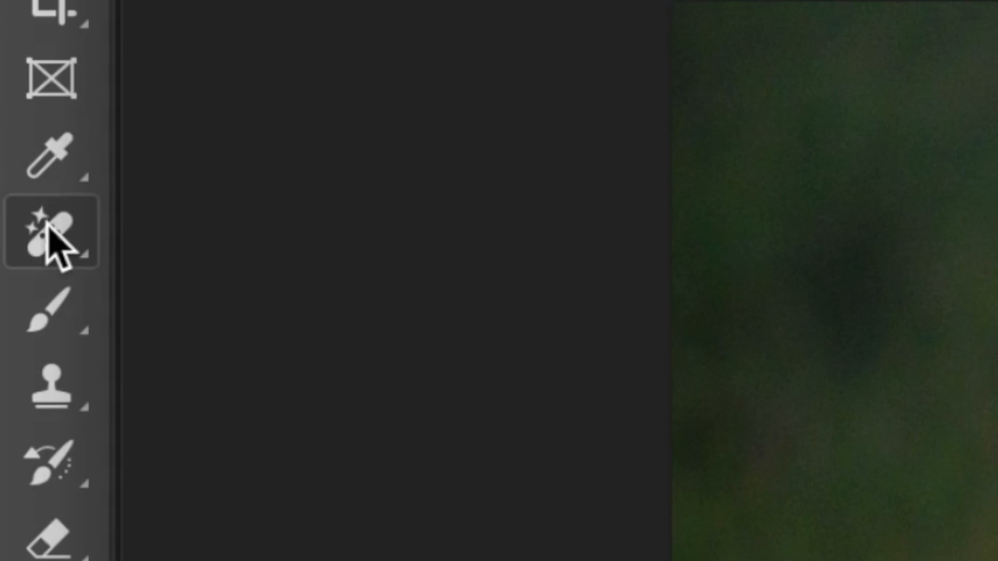
click(12, 221)
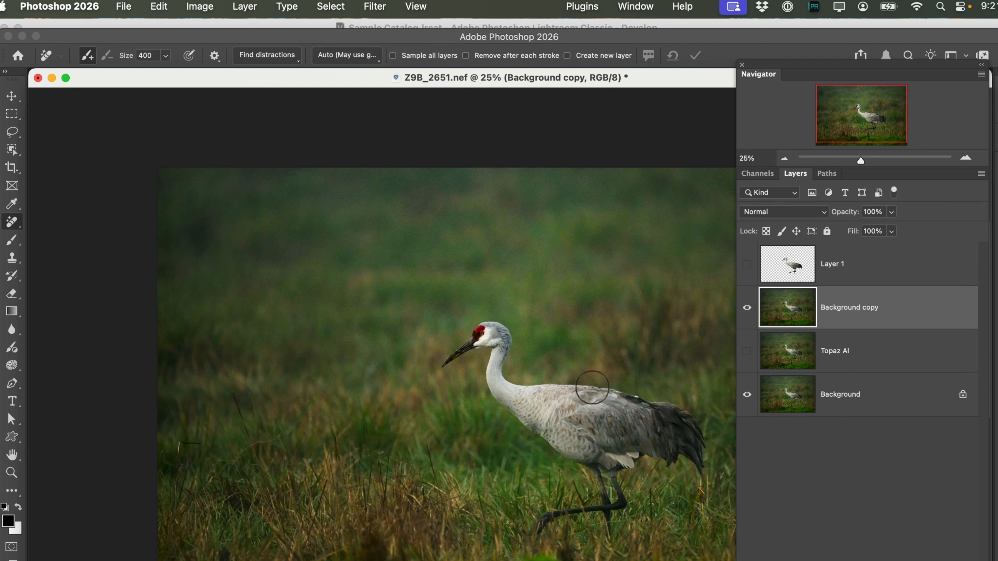
mouse_move(698, 468)
mouse_down()
mouse_move(684, 419)
mouse_move(505, 383)
mouse_move(503, 342)
mouse_move(487, 331)
mouse_move(448, 363)
mouse_move(471, 348)
mouse_move(492, 350)
mouse_move(501, 395)
mouse_move(564, 437)
mouse_move(554, 412)
mouse_move(585, 448)
mouse_move(600, 508)
mouse_move(598, 500)
mouse_move(559, 509)
mouse_move(547, 523)
mouse_move(595, 506)
mouse_move(608, 541)
mouse_move(615, 490)
mouse_move(578, 408)
mouse_move(662, 448)
mouse_move(622, 456)
mouse_move(677, 462)
mouse_up()
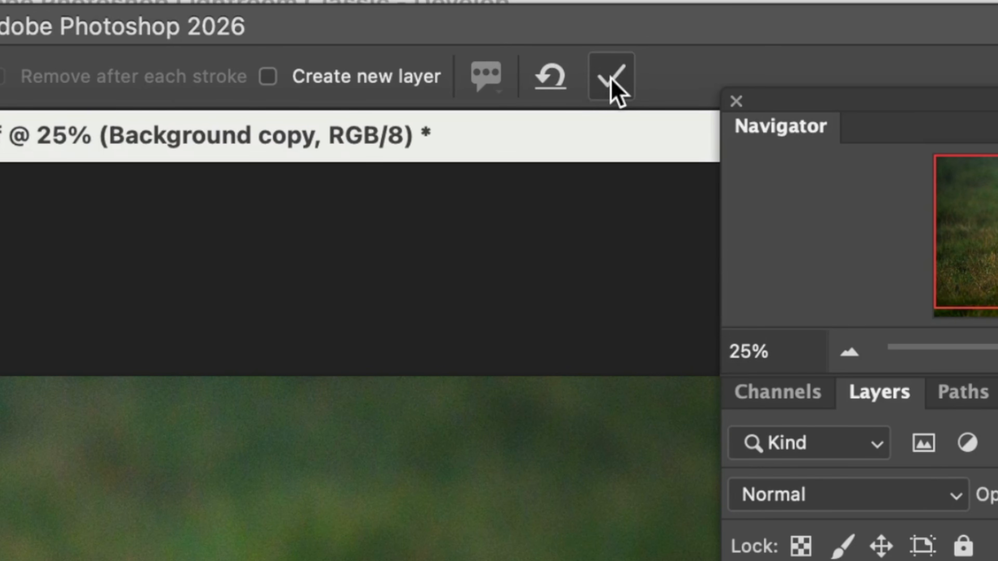
click(612, 82)
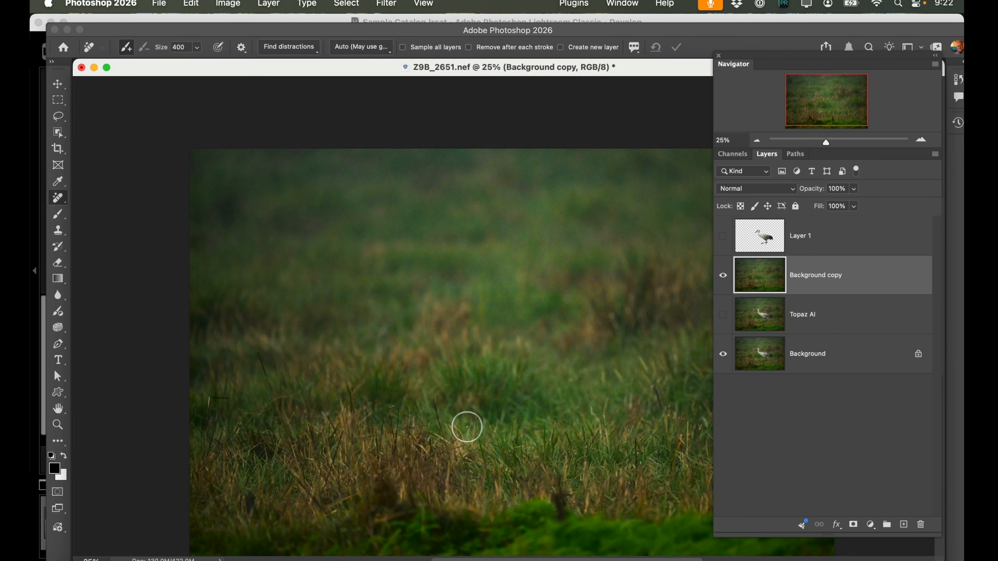
click(724, 237)
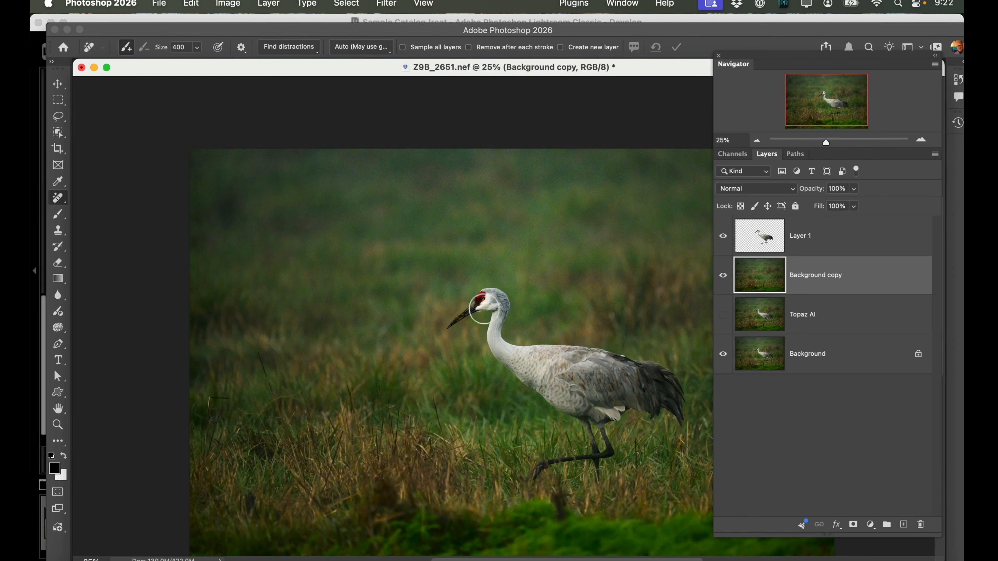
Hide the crane cutout layer and convert the Background copy layer for smart filters
click(724, 237)
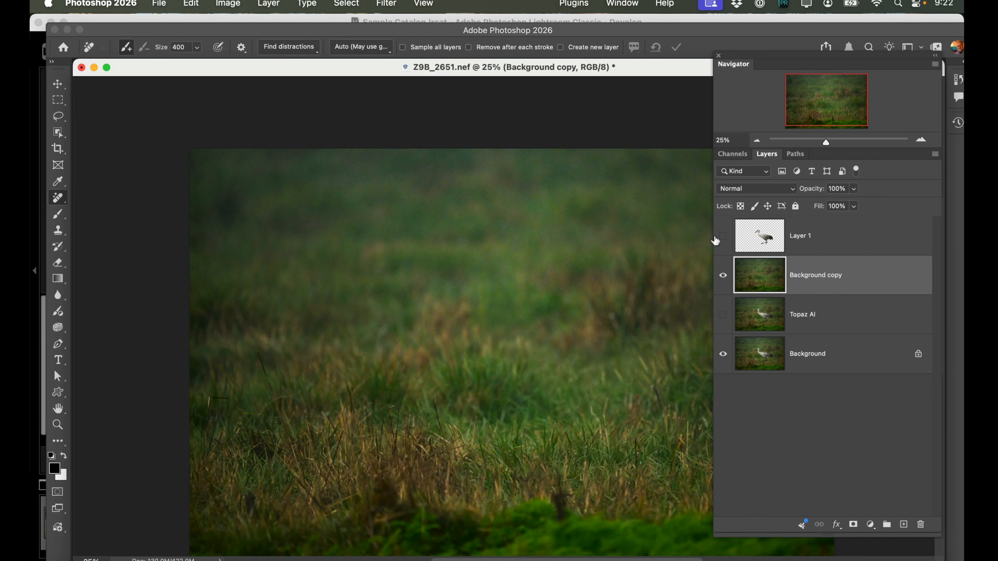
click(723, 237)
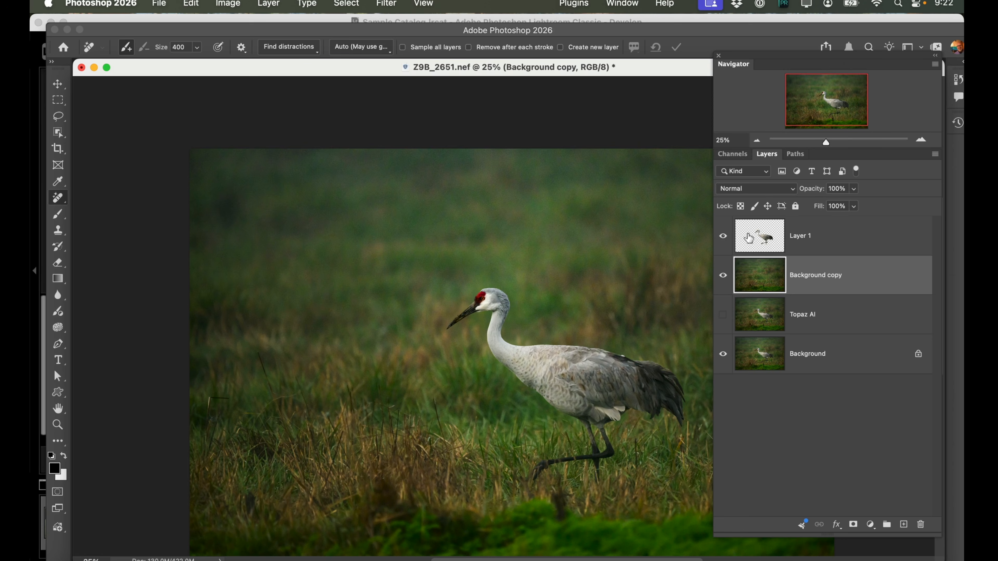
click(724, 239)
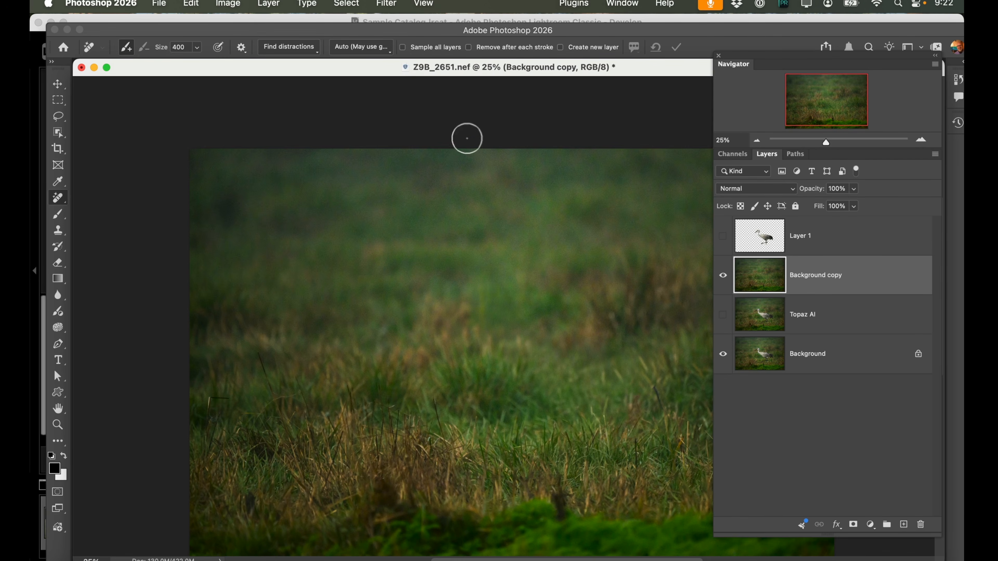
click(394, 5)
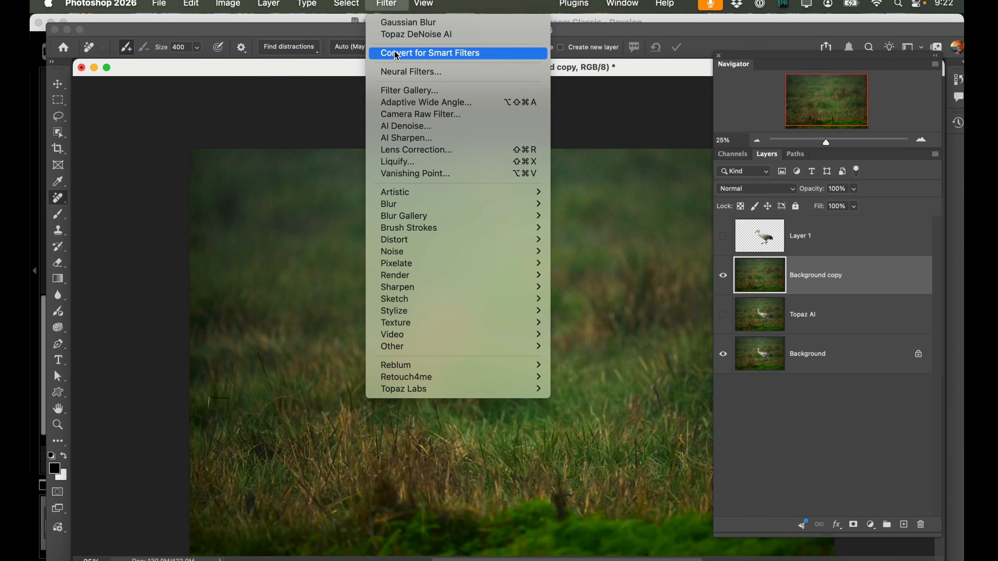
click(397, 55)
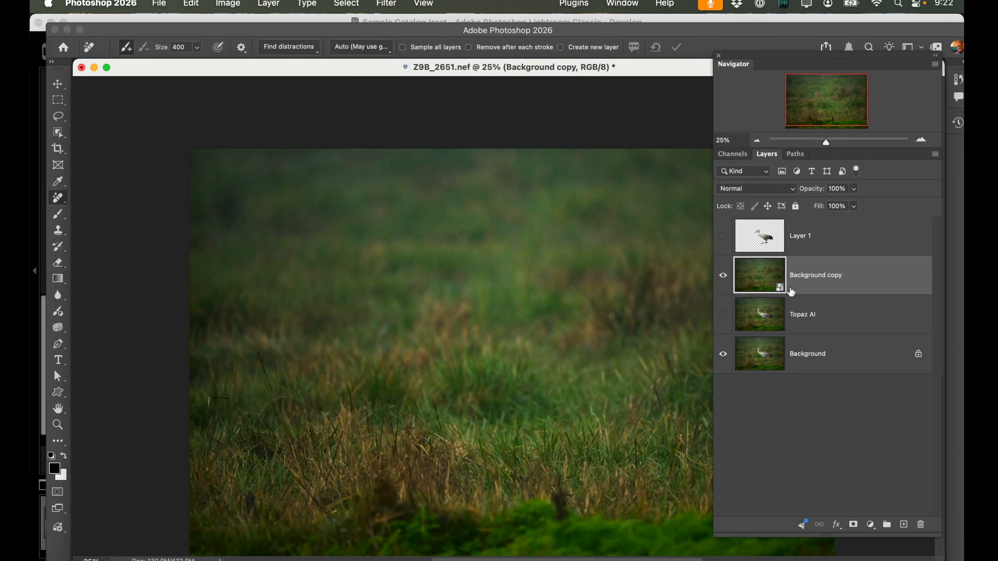
Apply a Gaussian Blur with a 27.5-pixel radius to the Background copy smart object
click(387, 4)
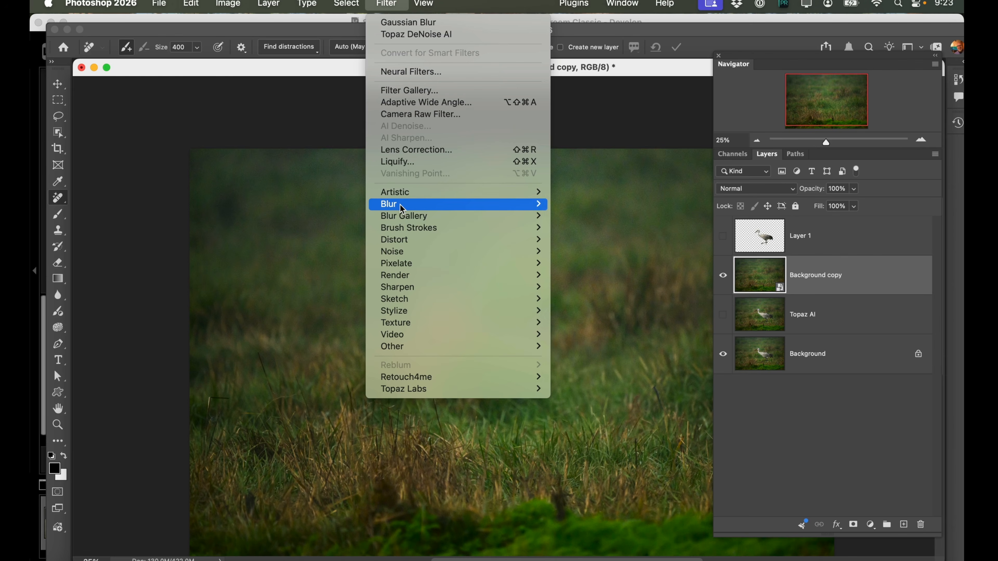
mouse_move(401, 208)
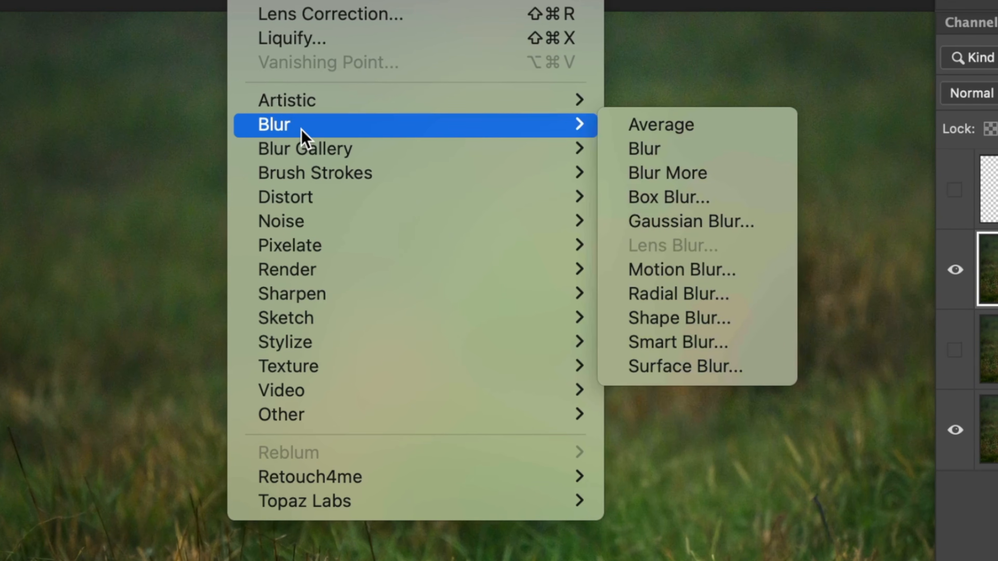
click(682, 222)
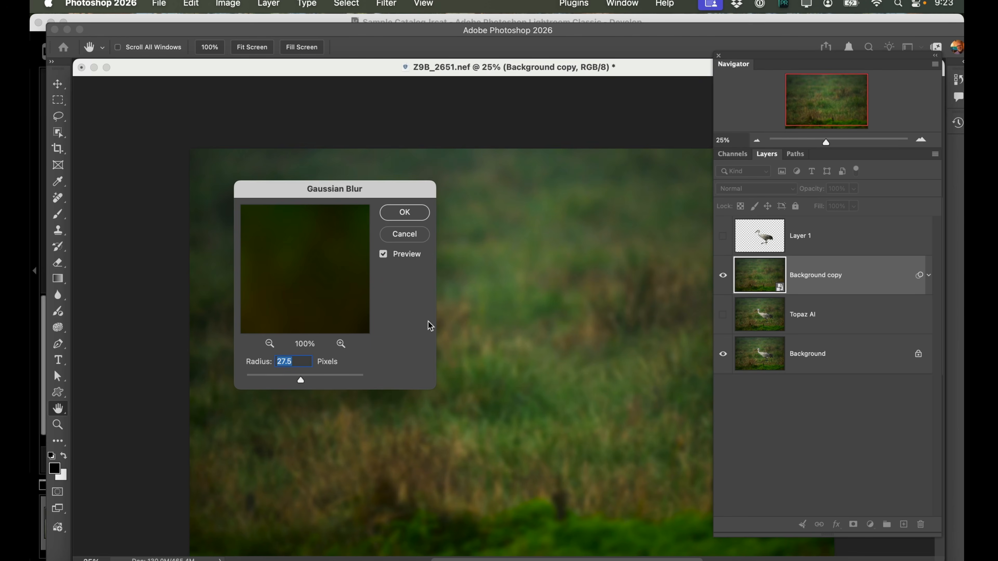
drag(300, 382, 301, 382)
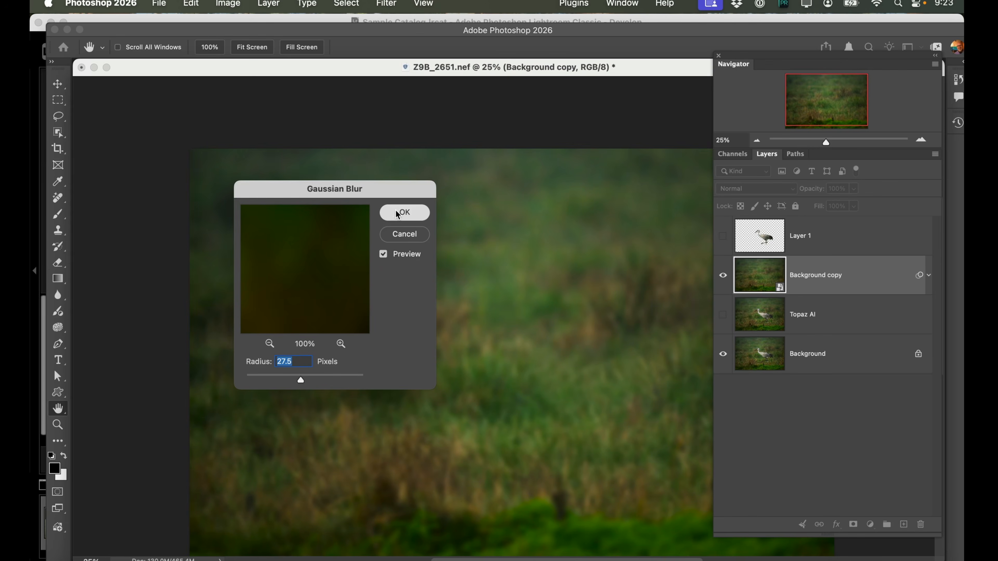
click(428, 189)
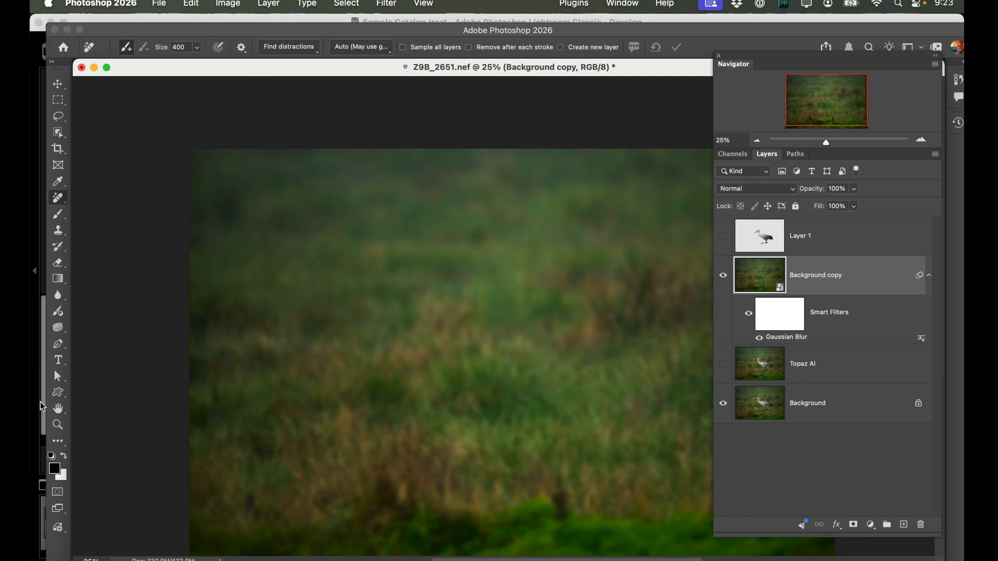
Examine the blurred background up close on the Background copy layer
click(63, 431)
drag(384, 242, 542, 412)
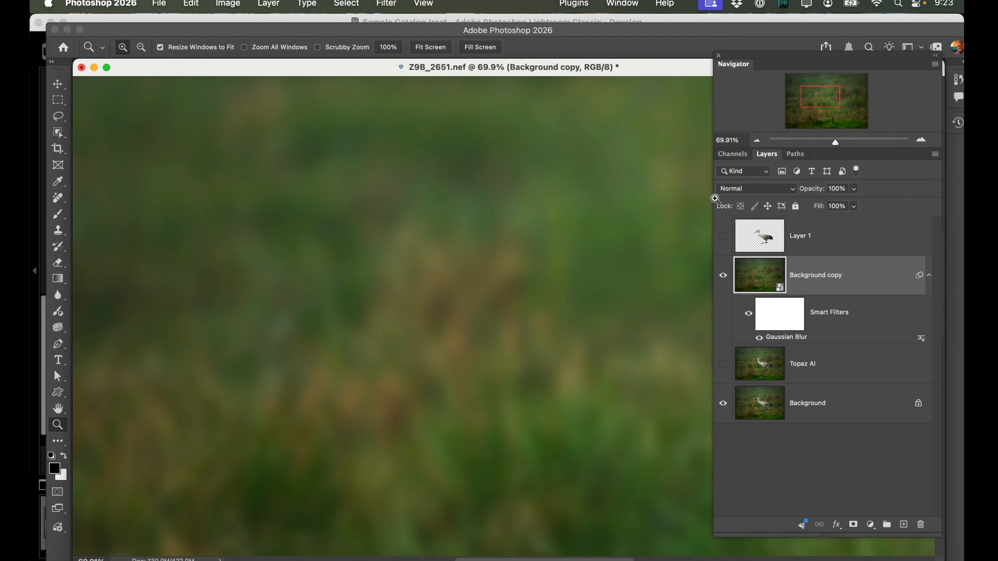
click(757, 141)
click(757, 141)
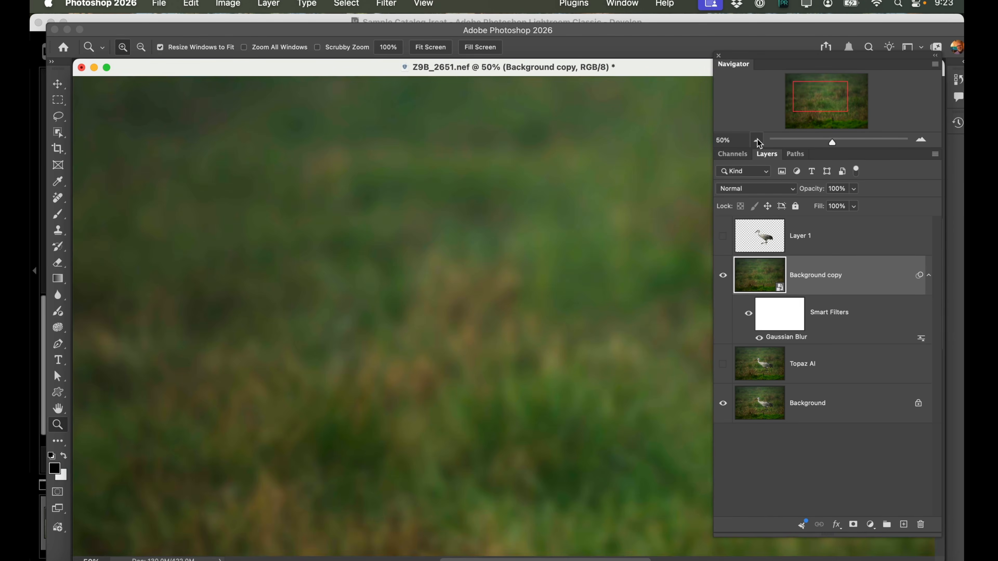
click(757, 141)
click(757, 141)
click(757, 141)
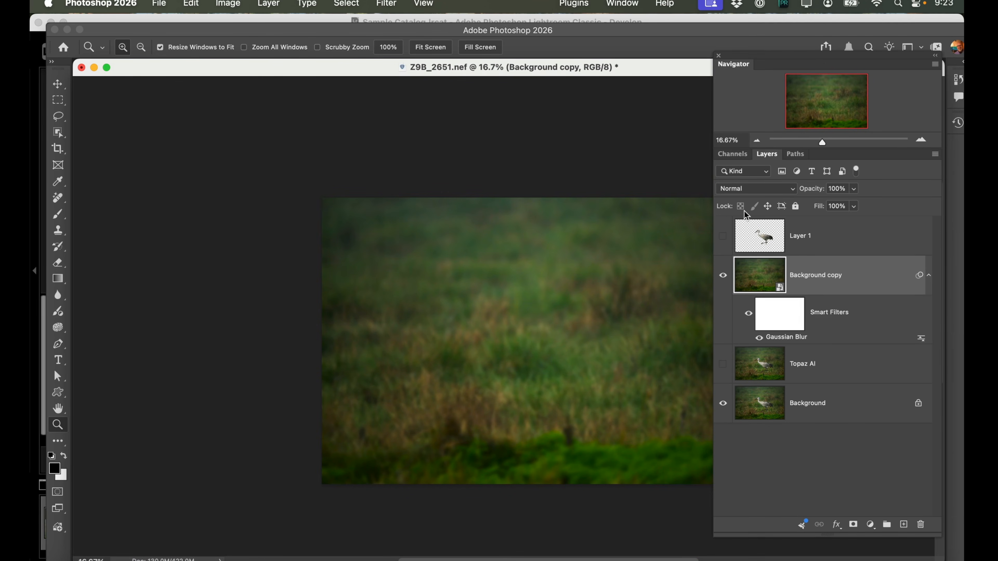
Show the crane cutout layer again and inspect the crane's head and body against the blurred background
click(722, 237)
drag(456, 261, 582, 362)
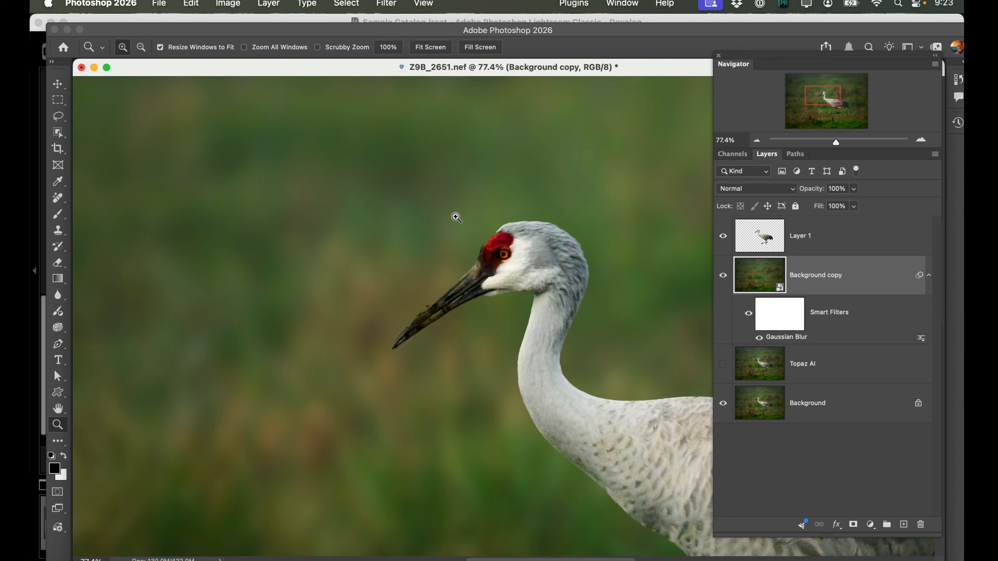
click(756, 141)
click(756, 141)
click(757, 141)
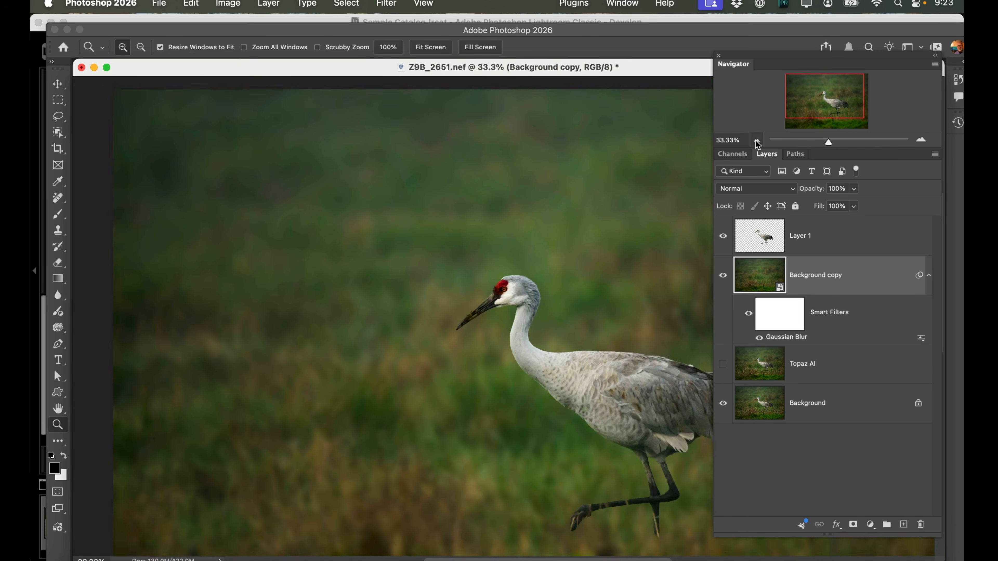
click(756, 141)
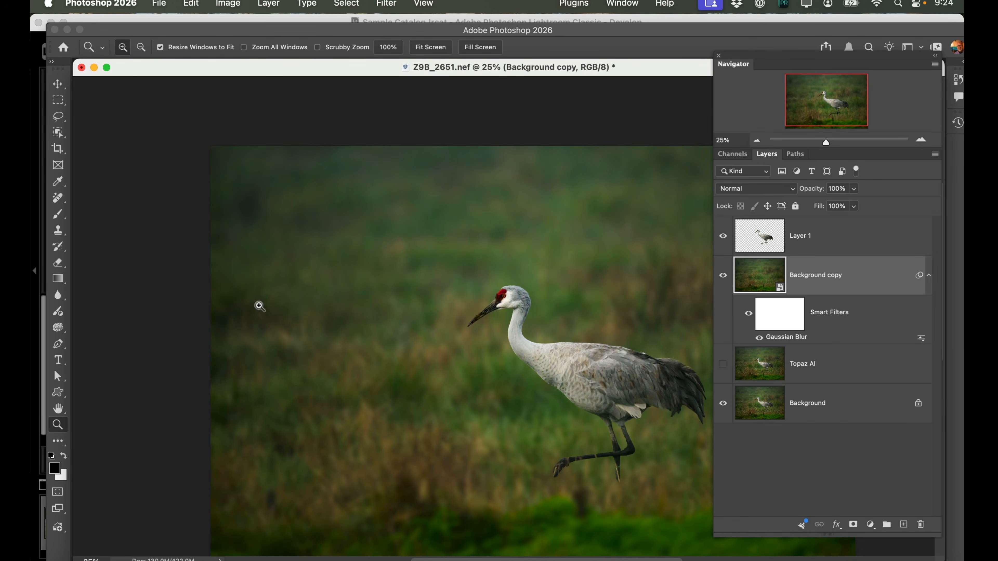
drag(505, 302, 410, 248)
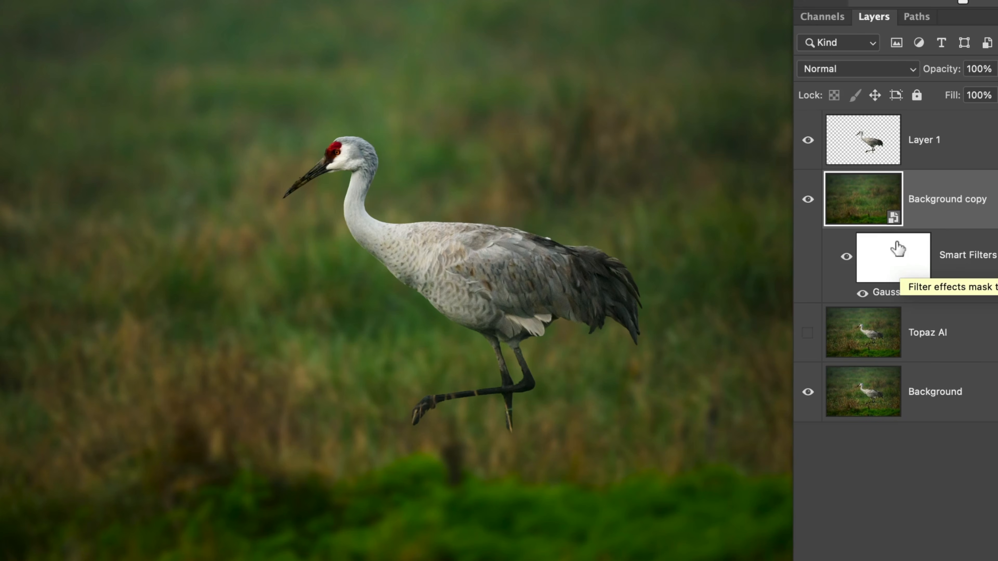
Try painting black on the smart filter mask around the crane's legs and tail with an 800 px brush, and undo the strokes
click(887, 268)
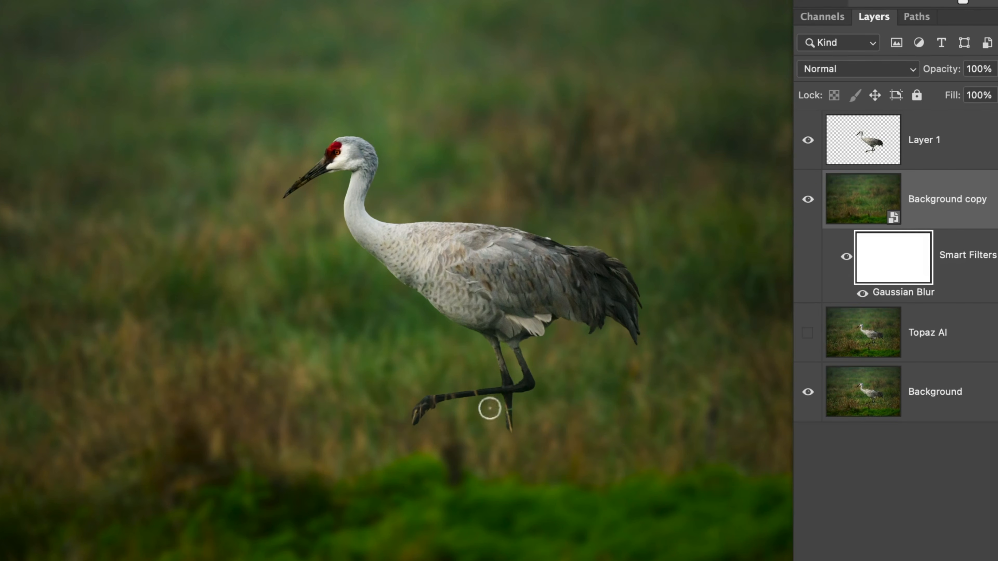
key(bracketright)
key(bracketright)
key(bracketright)
key(bracketright)
key(bracketright)
key(bracketright)
key(bracketright)
key(bracketright)
mouse_move(648, 242)
mouse_down()
mouse_move(558, 343)
mouse_move(443, 434)
mouse_up()
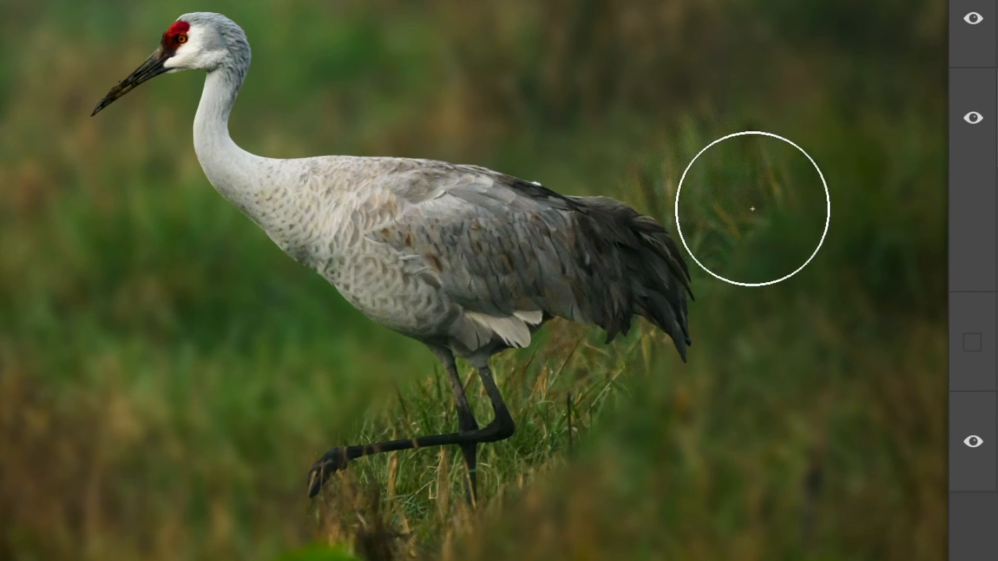
mouse_move(10, 413)
mouse_down()
mouse_move(138, 401)
mouse_move(561, 446)
mouse_move(569, 417)
mouse_move(358, 386)
mouse_move(191, 384)
mouse_up()
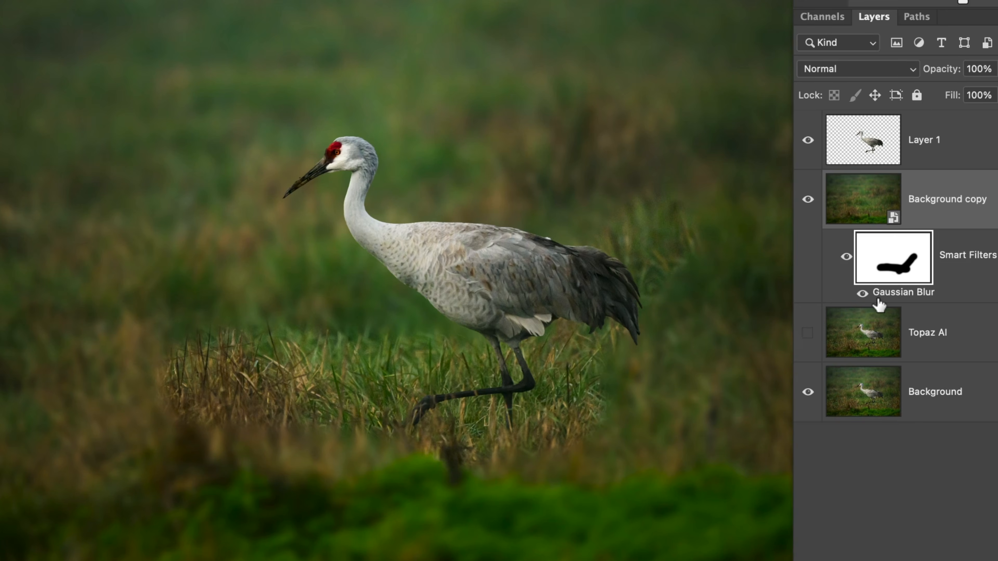
key(super+z)
key(super+z)
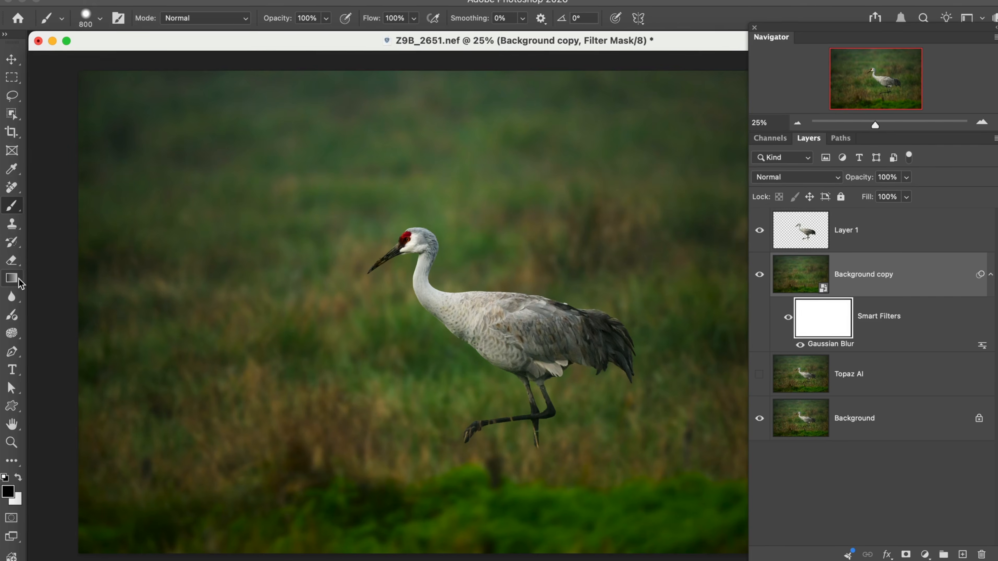
Draw a black-to-transparent linear gradient upward from foot level to the crane's body on the smart filter mask, and compare the result without the filter
click(16, 279)
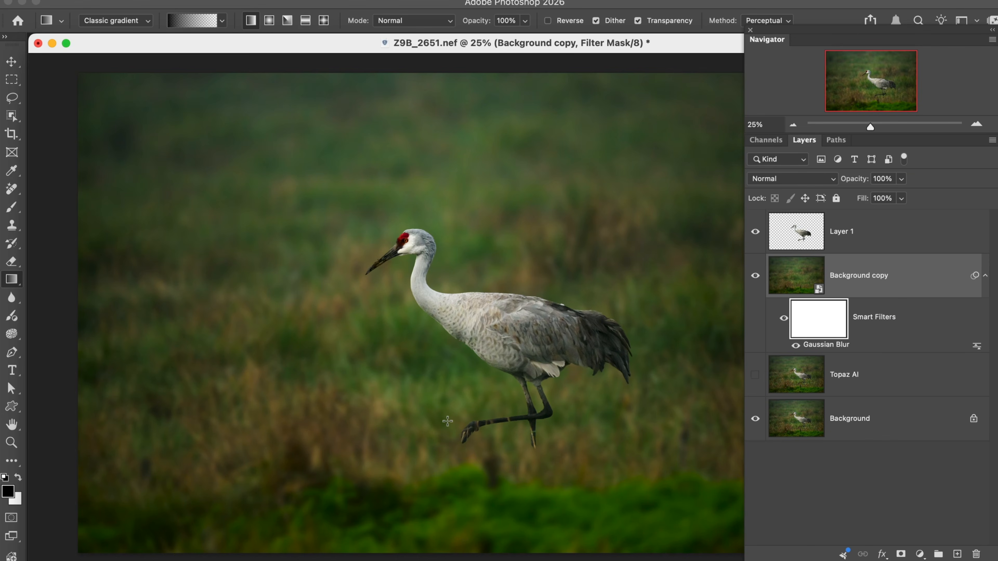
drag(446, 404, 445, 301)
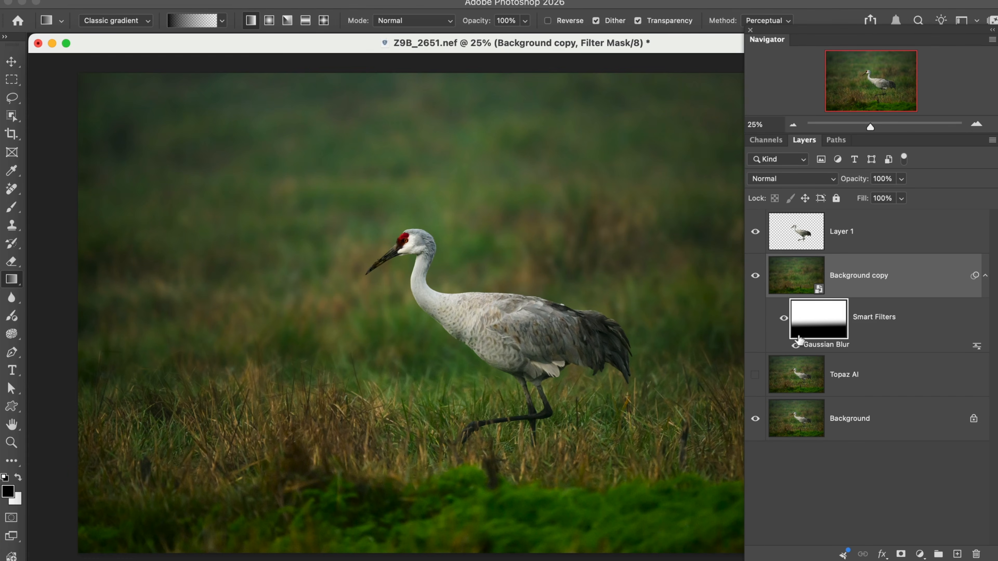
click(785, 319)
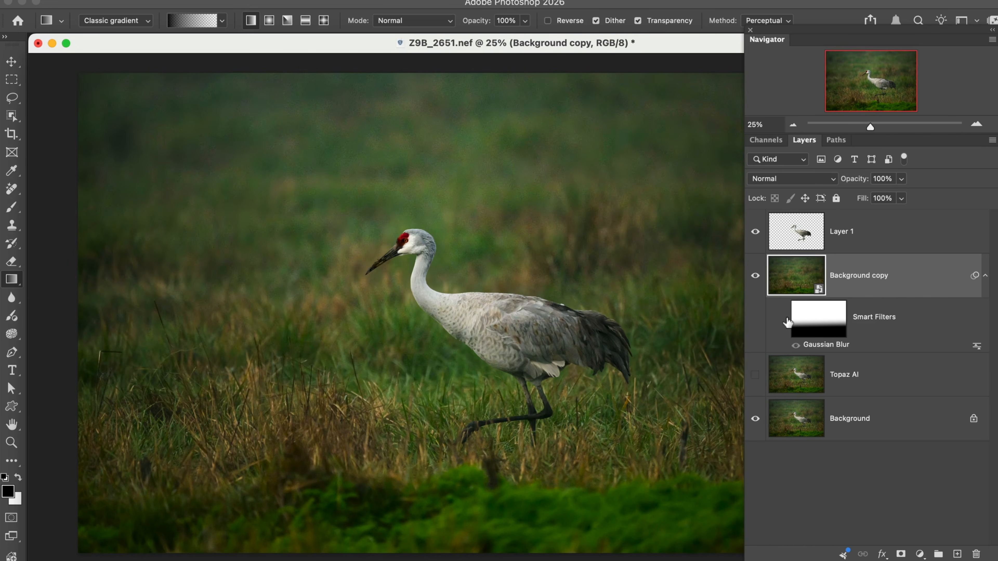
click(756, 280)
click(756, 280)
Compare the background around the crane's head with the Gaussian Blur filter off and on
click(12, 442)
drag(339, 210, 488, 340)
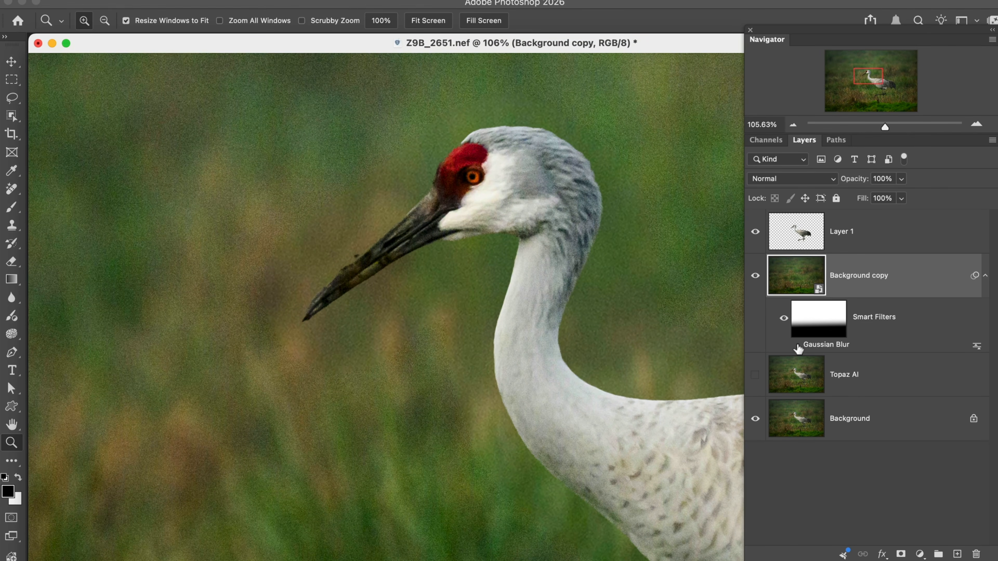
click(796, 346)
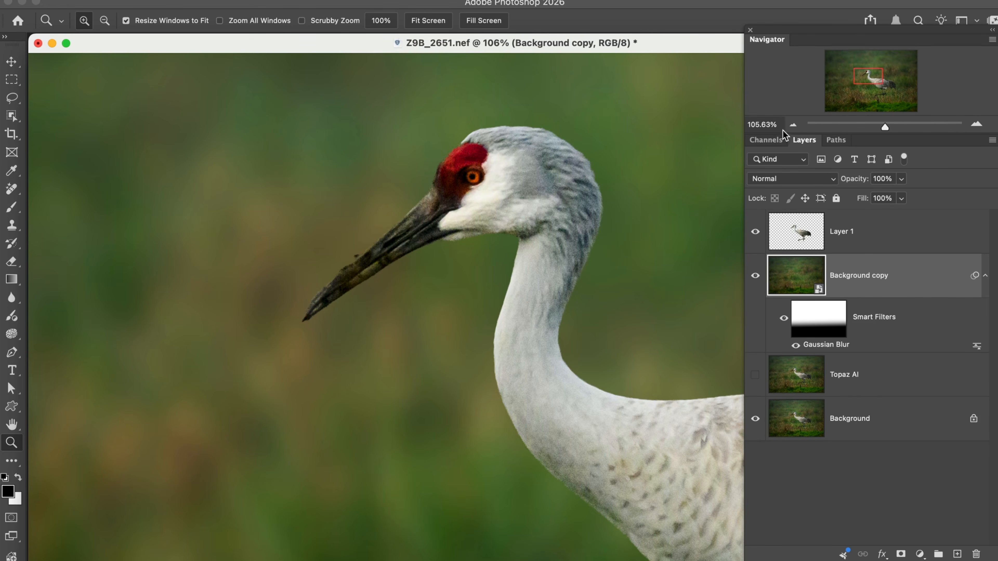
click(793, 126)
click(793, 126)
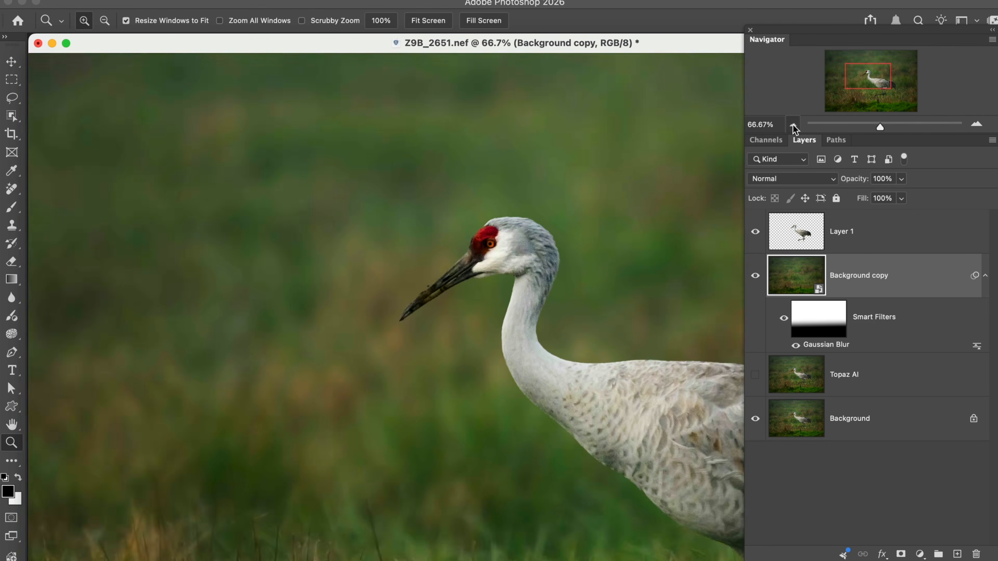
click(793, 125)
click(793, 126)
click(793, 126)
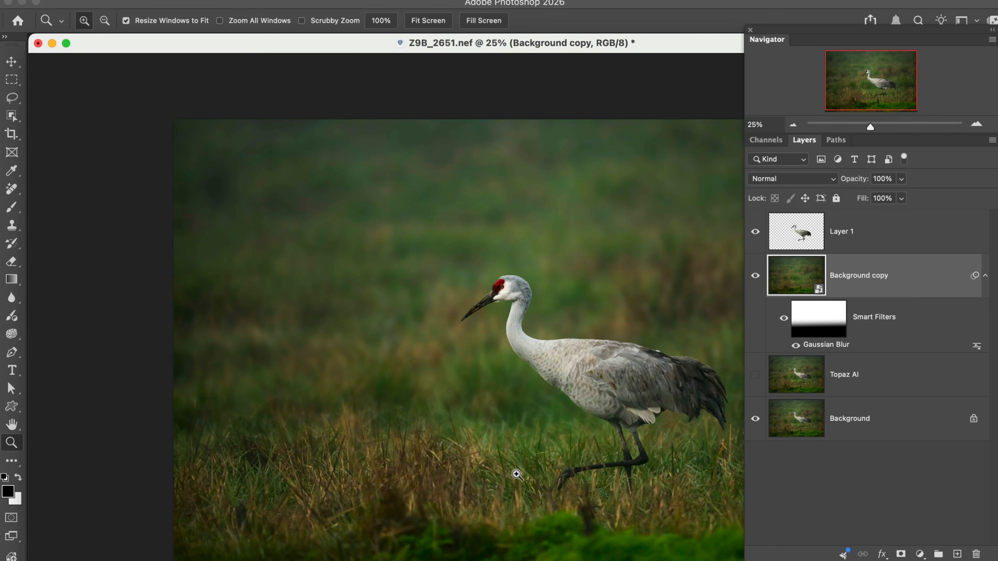
Examine the foreground grass around the crane's feet and its transition into the blurred background
click(538, 478)
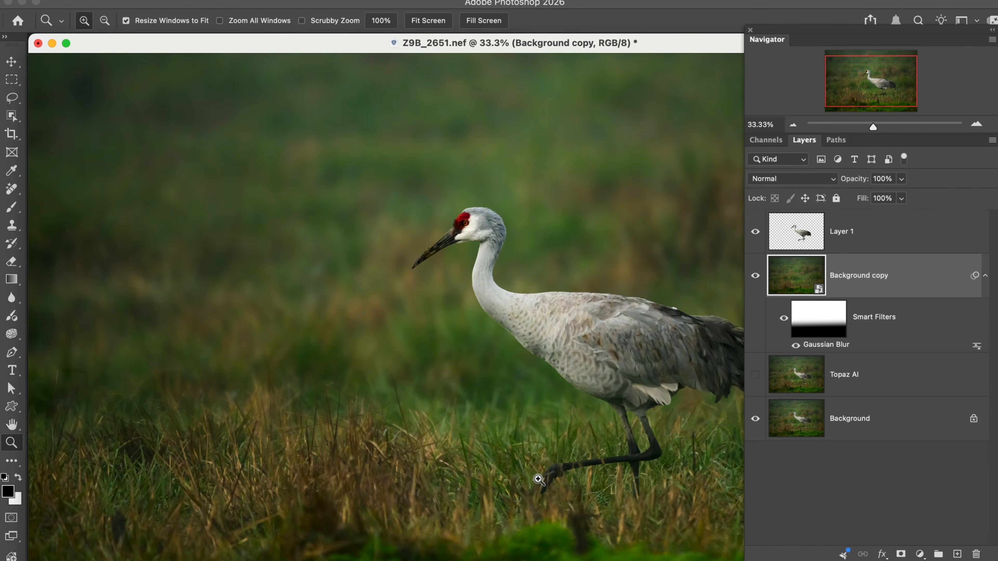
click(505, 467)
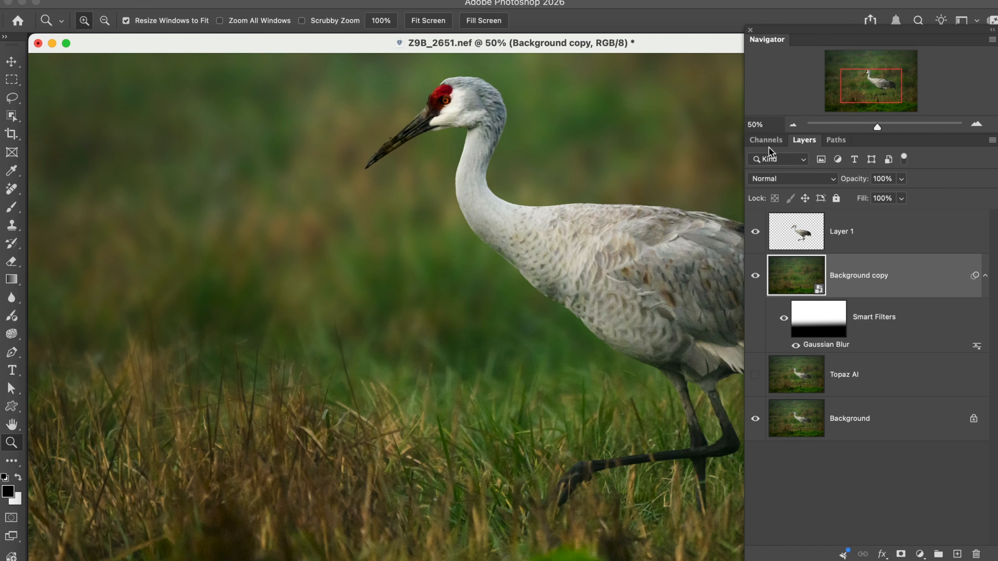
click(793, 126)
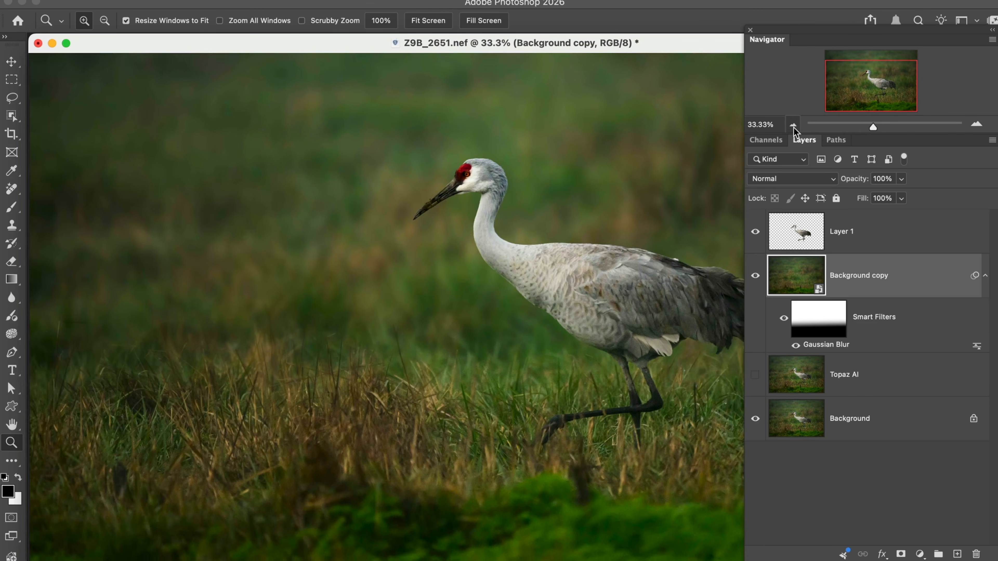
click(793, 126)
click(793, 125)
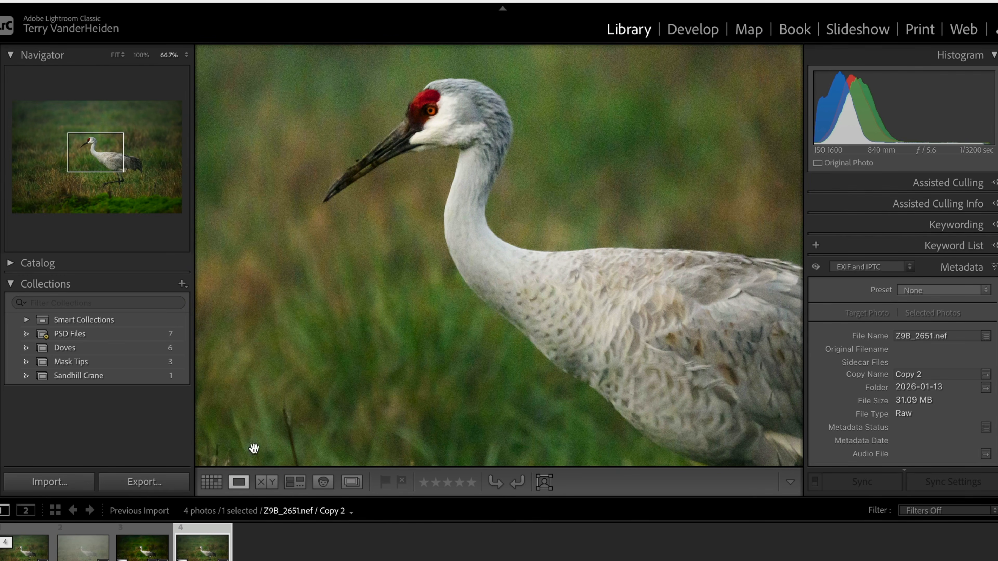
Switch to the Lightroom Classic Library and select the edited photo Z9B_2651-Edit.psd
click(32, 552)
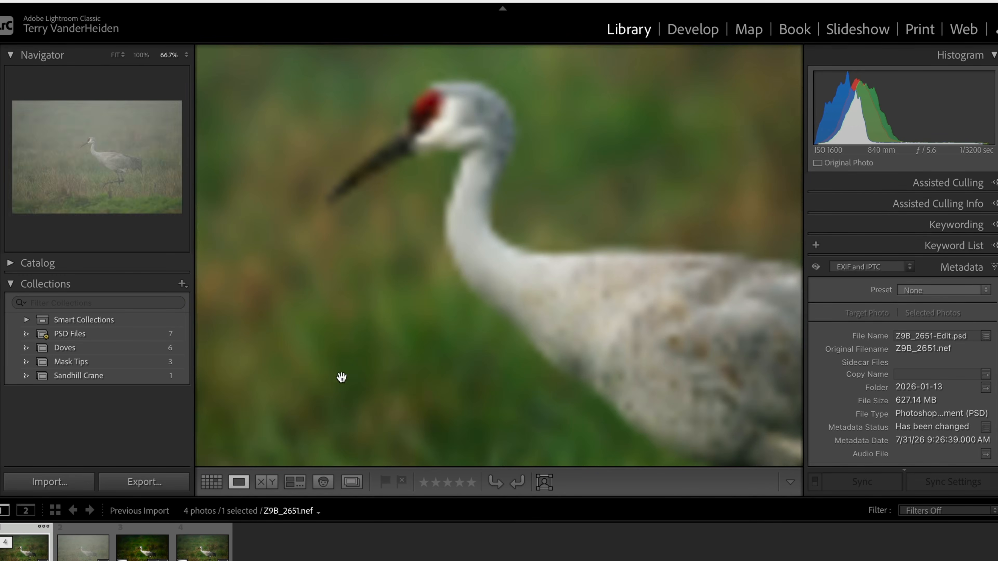